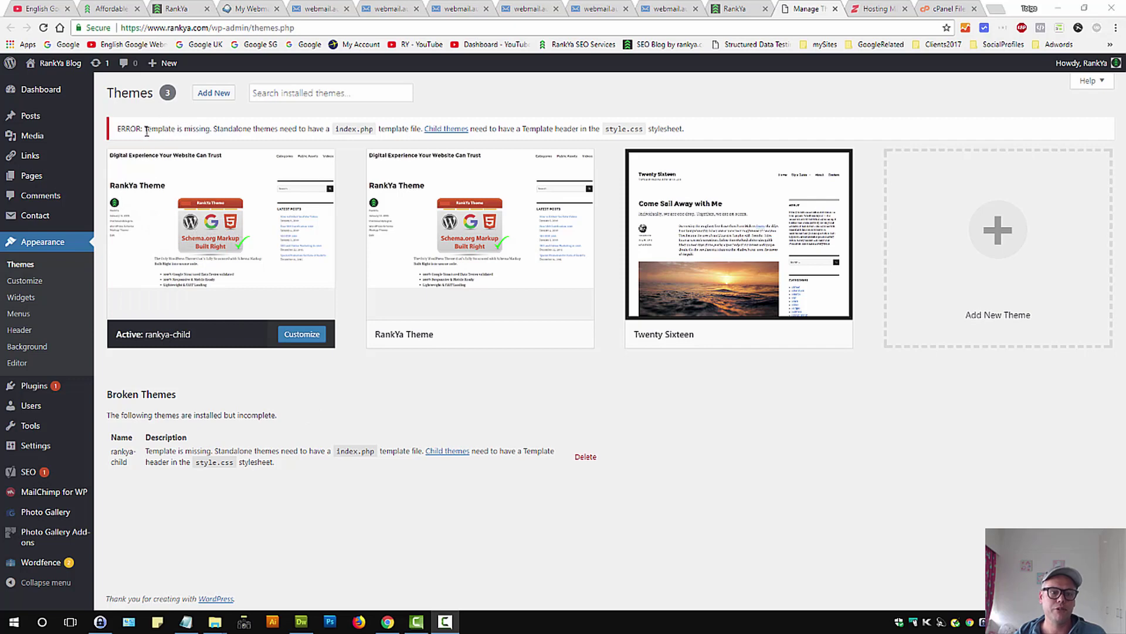
Review the child theme's template-missing error, then switch to the RankYa Blog homepage
left_click_drag(146, 130, 375, 130)
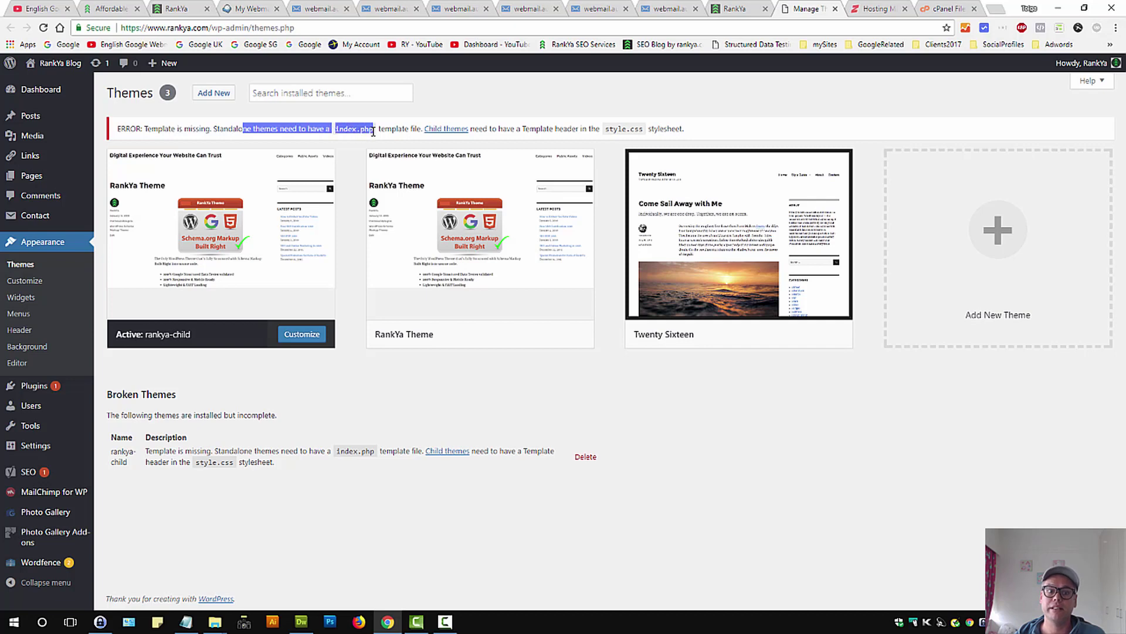
left_click(386, 131)
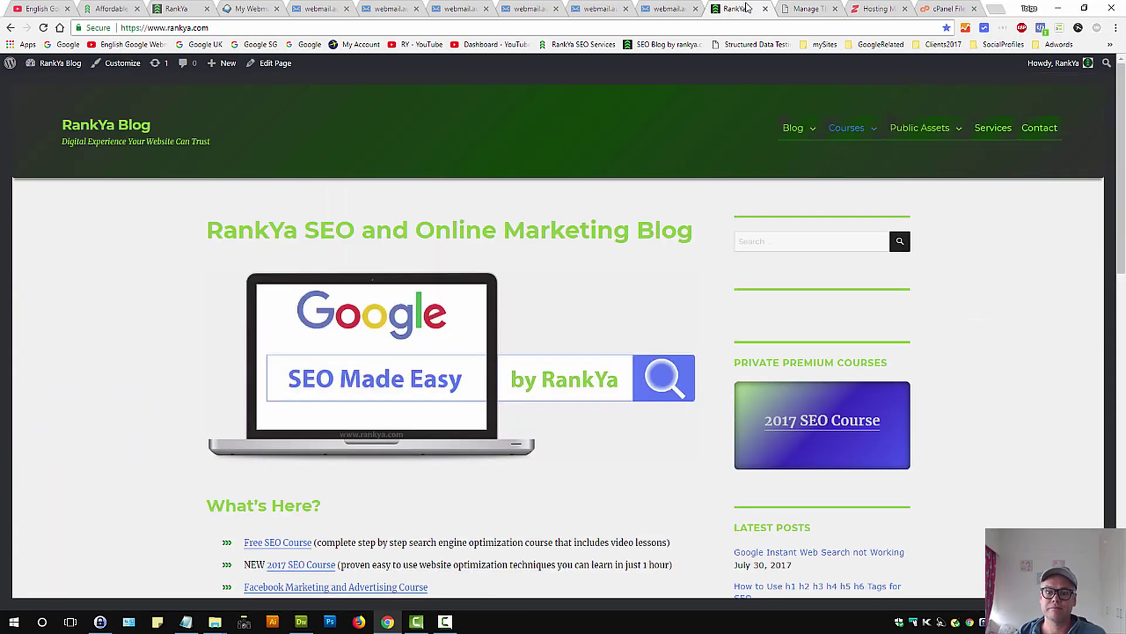
left_click(736, 8)
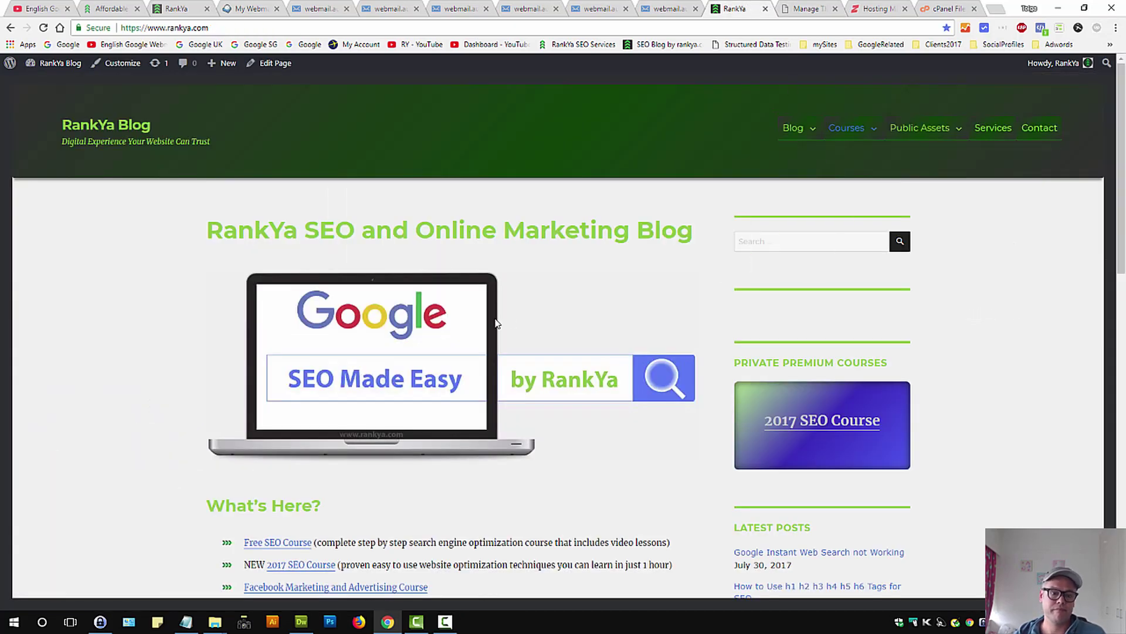
Reload the RankYa Blog homepage, then check the style.css Template header requirement on the Themes page
left_click(43, 28)
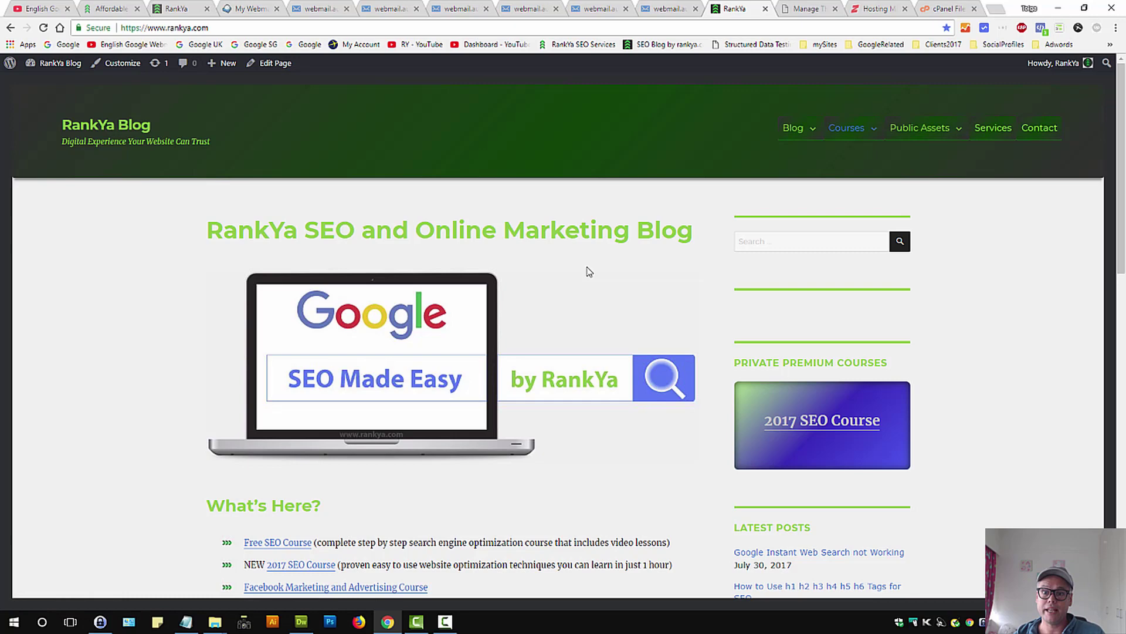
left_click(803, 9)
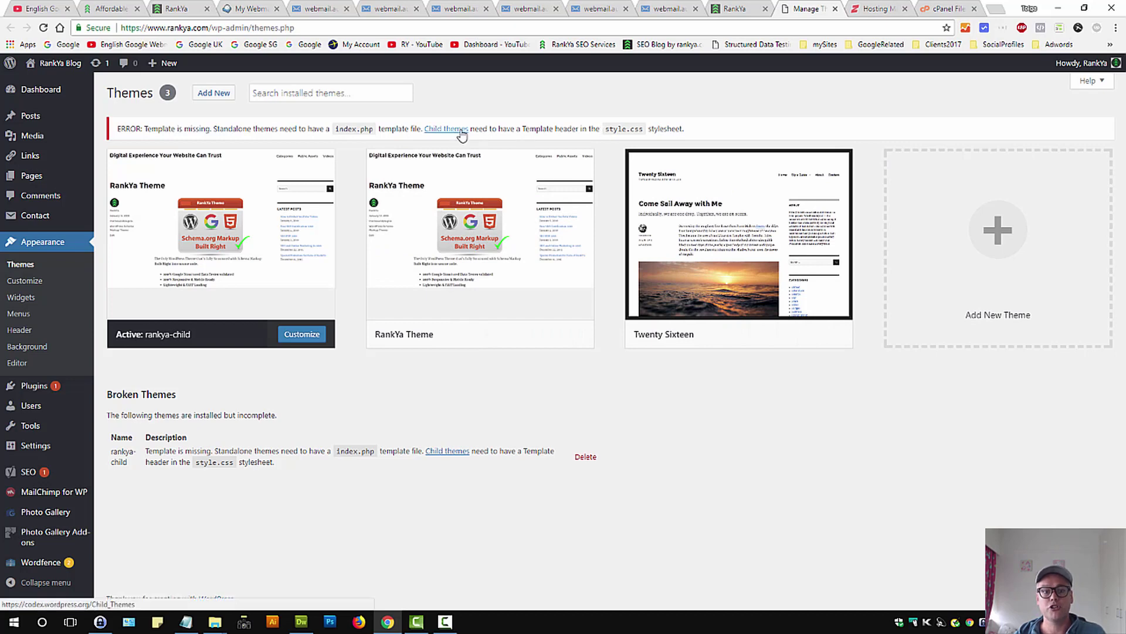
left_click_drag(490, 129, 721, 129)
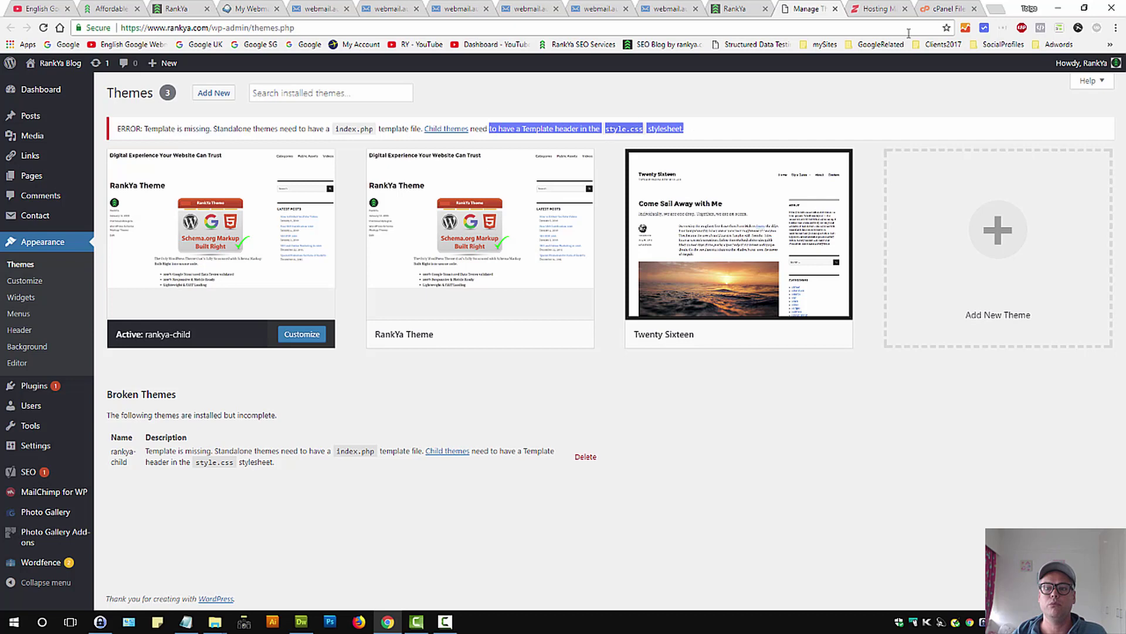
left_click(974, 8)
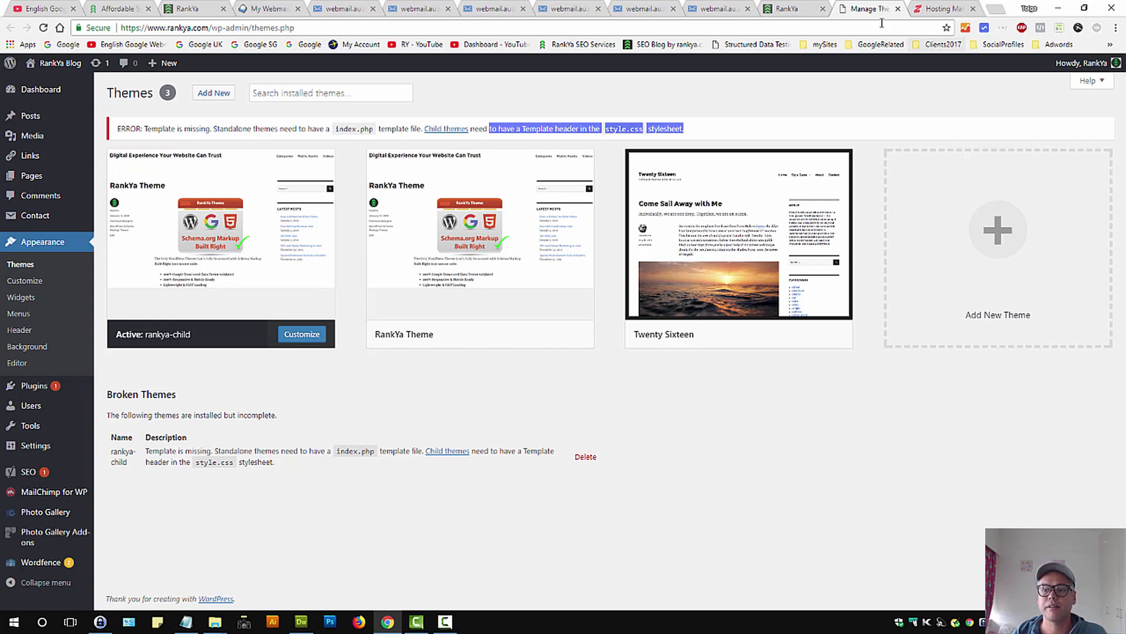
Open File Manager at the document root with hidden files shown
left_click(941, 8)
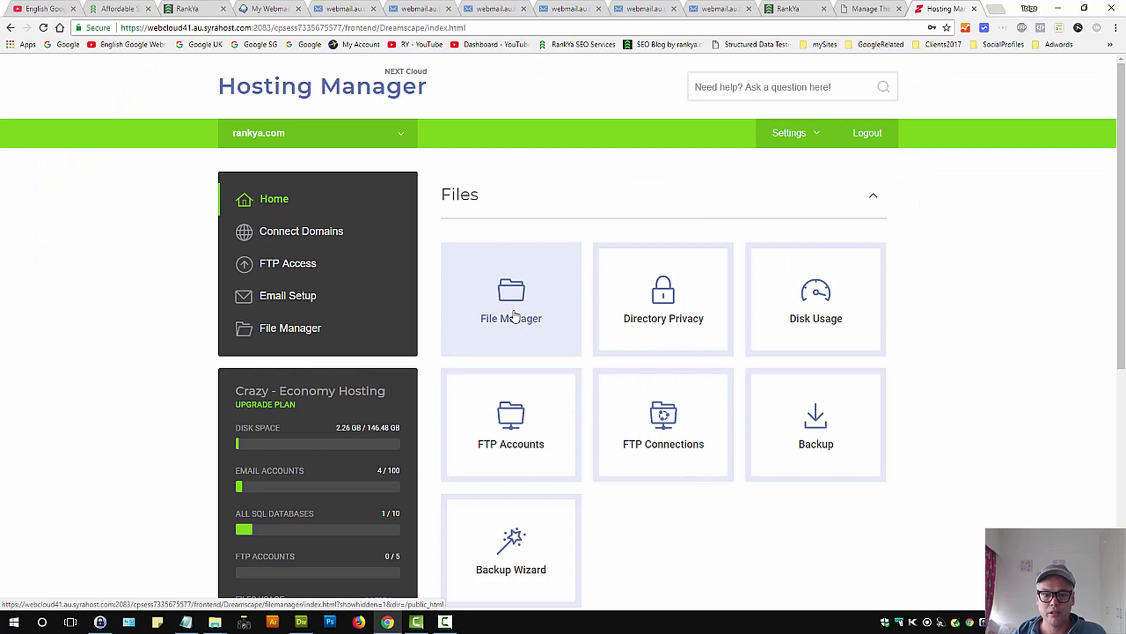
left_click(514, 316)
left_click(402, 332)
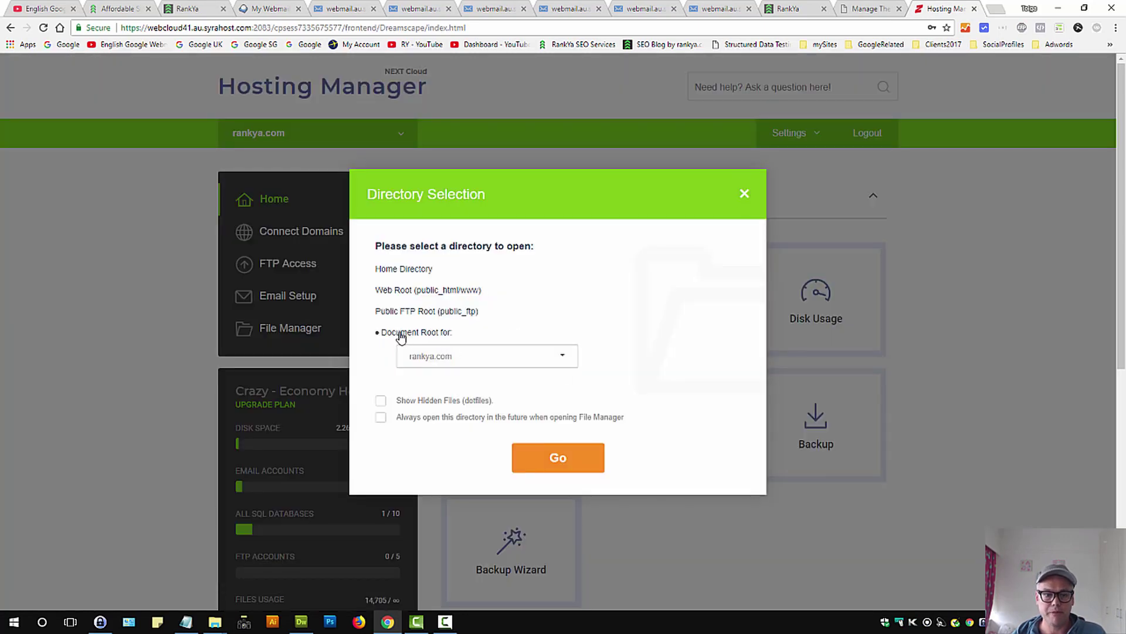
left_click(381, 401)
left_click(558, 456)
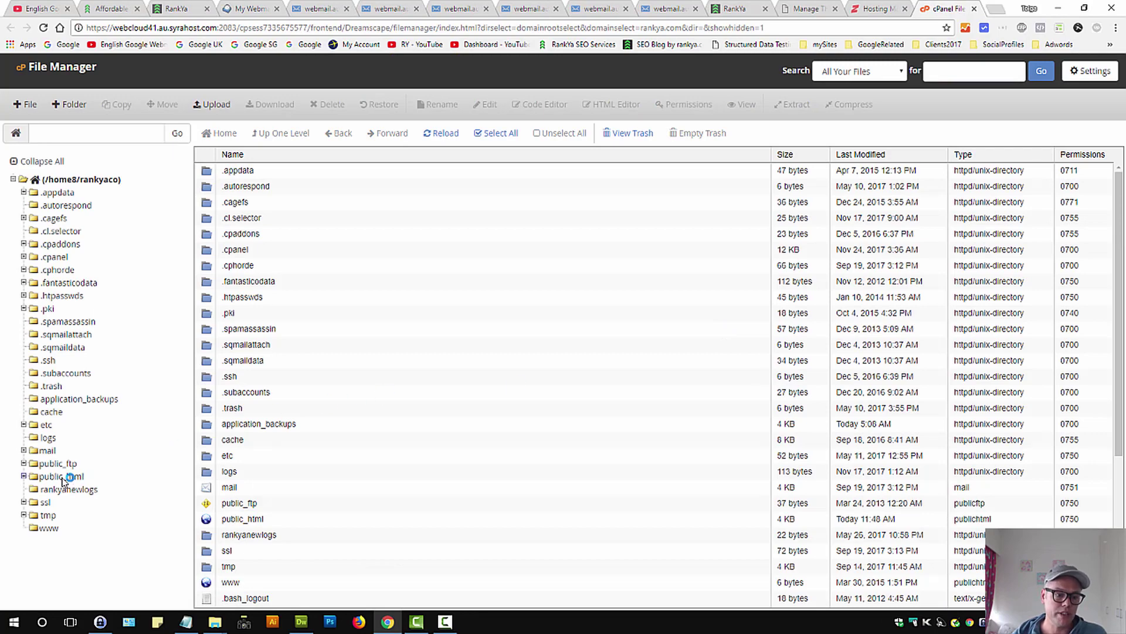
Go to public_html/wp-content/themes/rankya-child and open style.css in the file editor
left_click(64, 479)
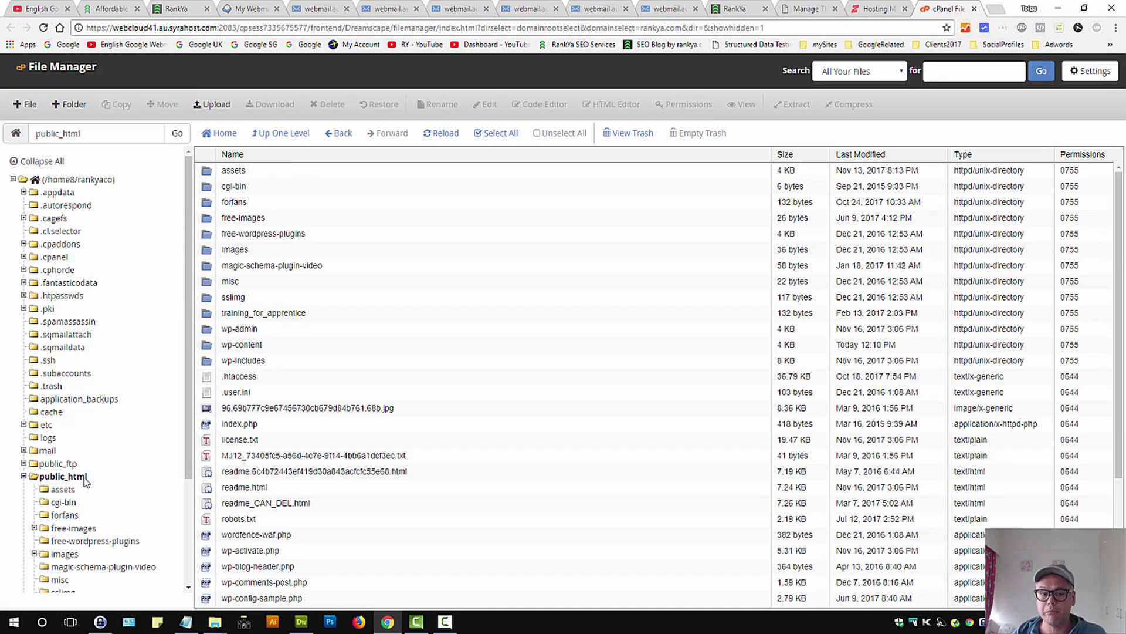
left_click(209, 349)
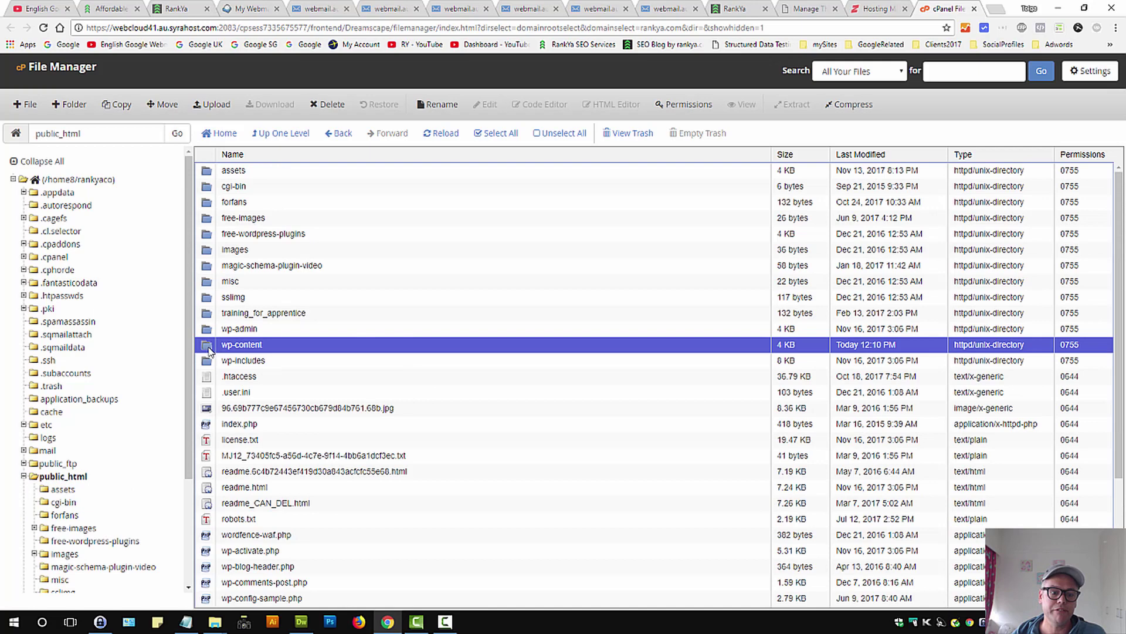
double_click(209, 349)
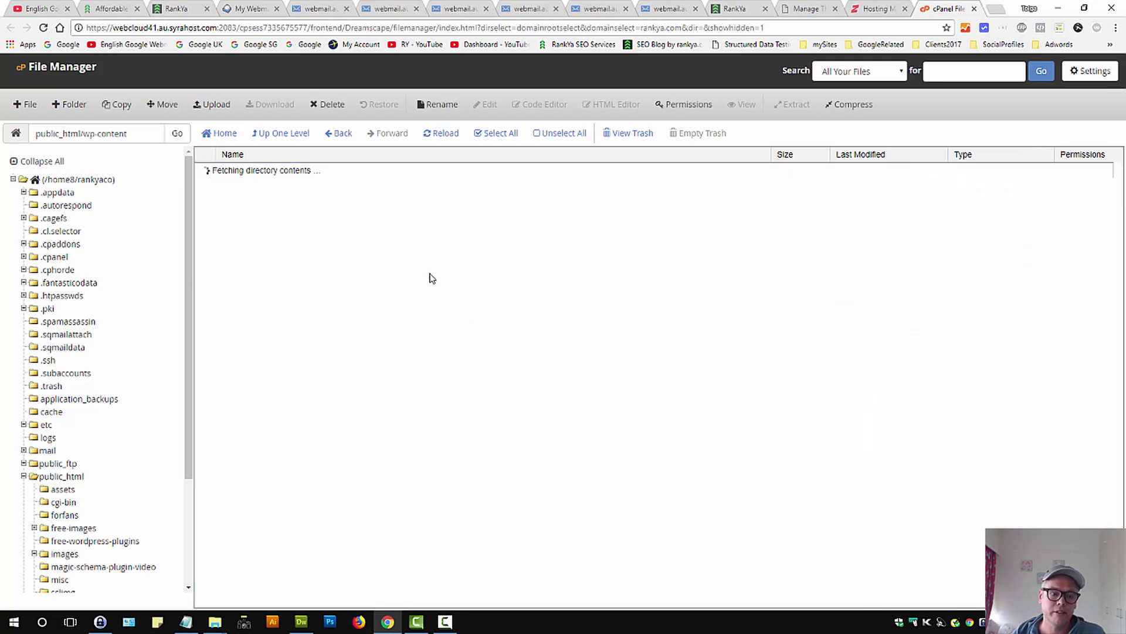
double_click(206, 237)
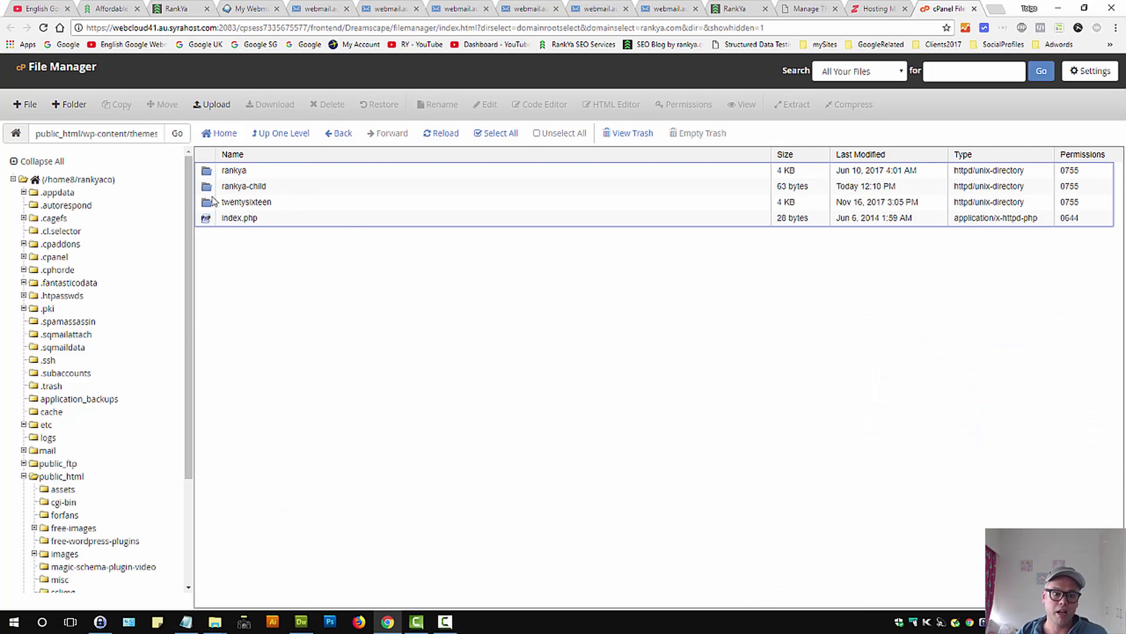
double_click(209, 187)
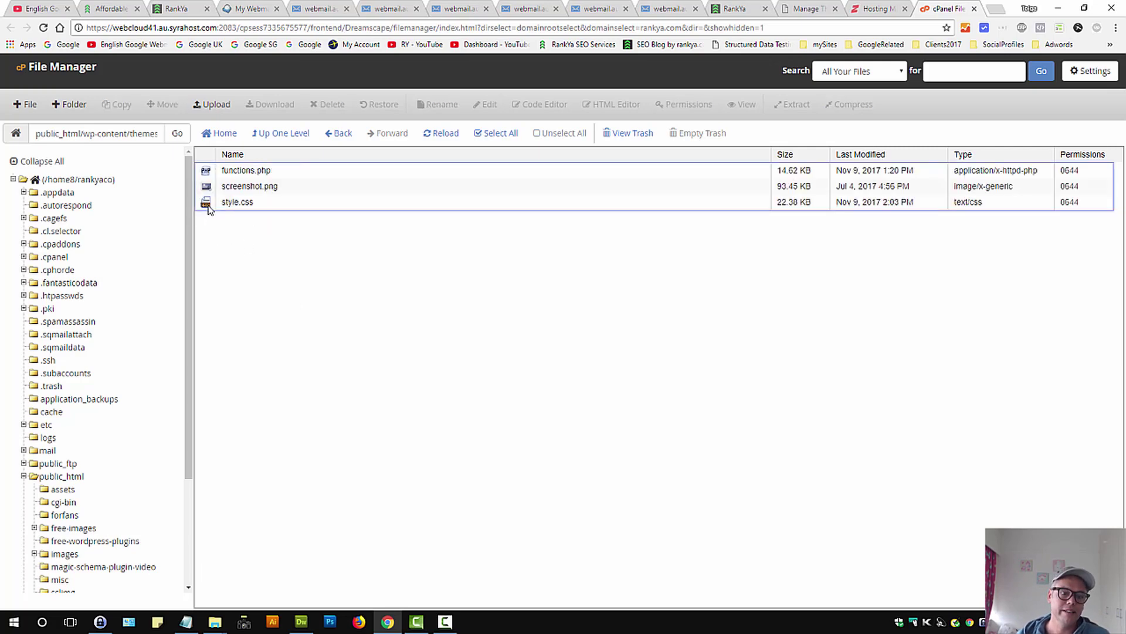
right_click(209, 205)
left_click(225, 255)
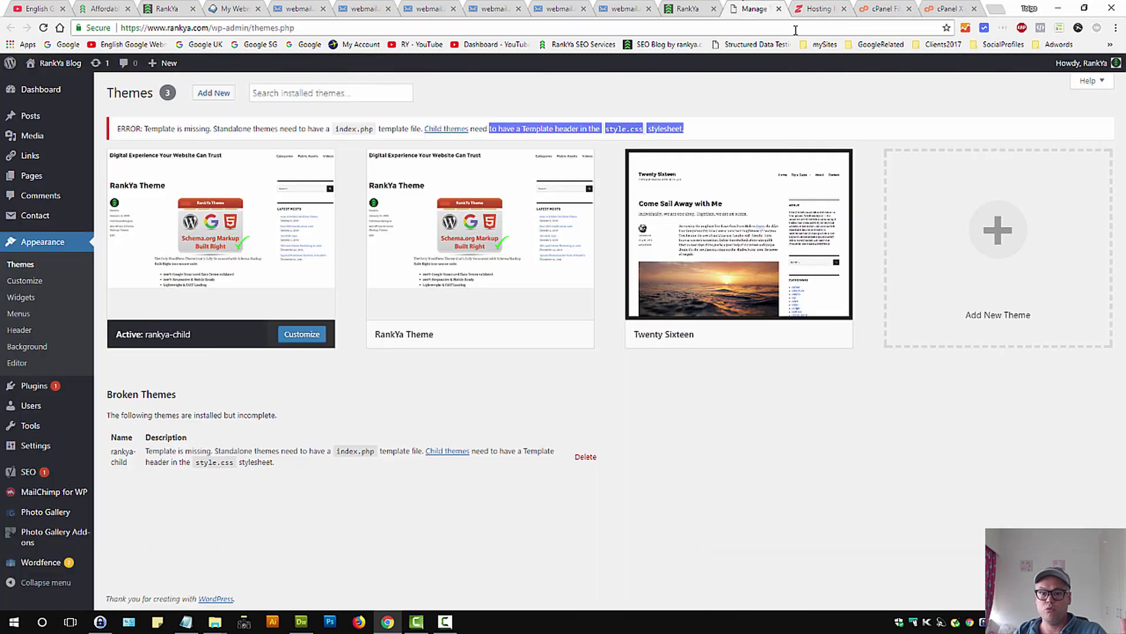
Check the 'Template header' note in the Themes page error, then go back to the style.css editor
left_click(754, 9)
left_click_drag(521, 129, 580, 129)
left_click(808, 122)
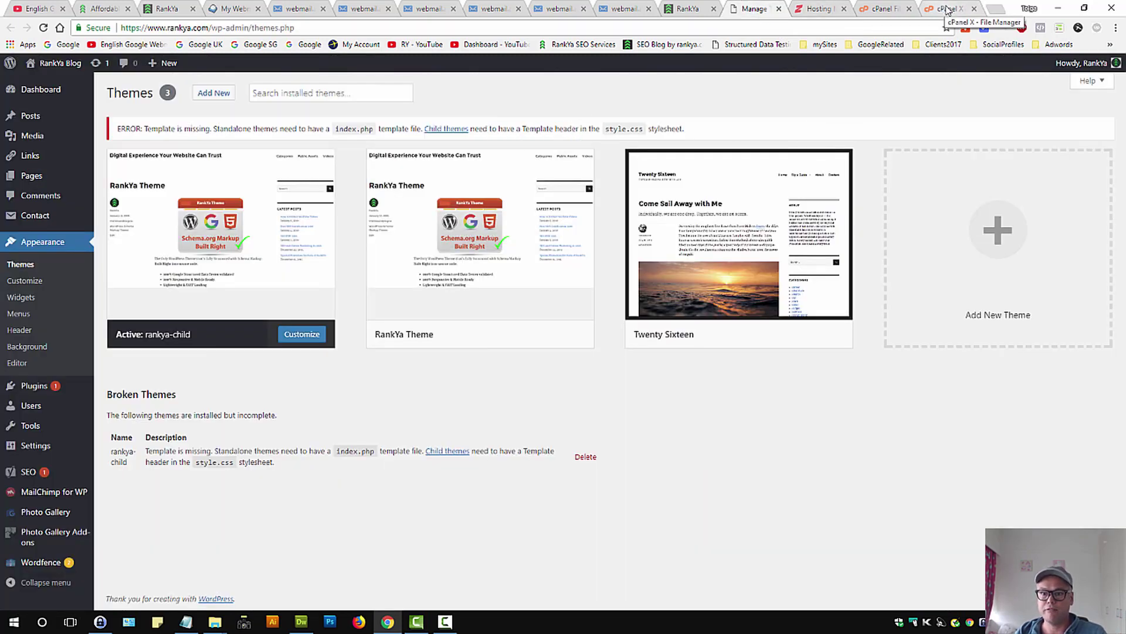
left_click(947, 10)
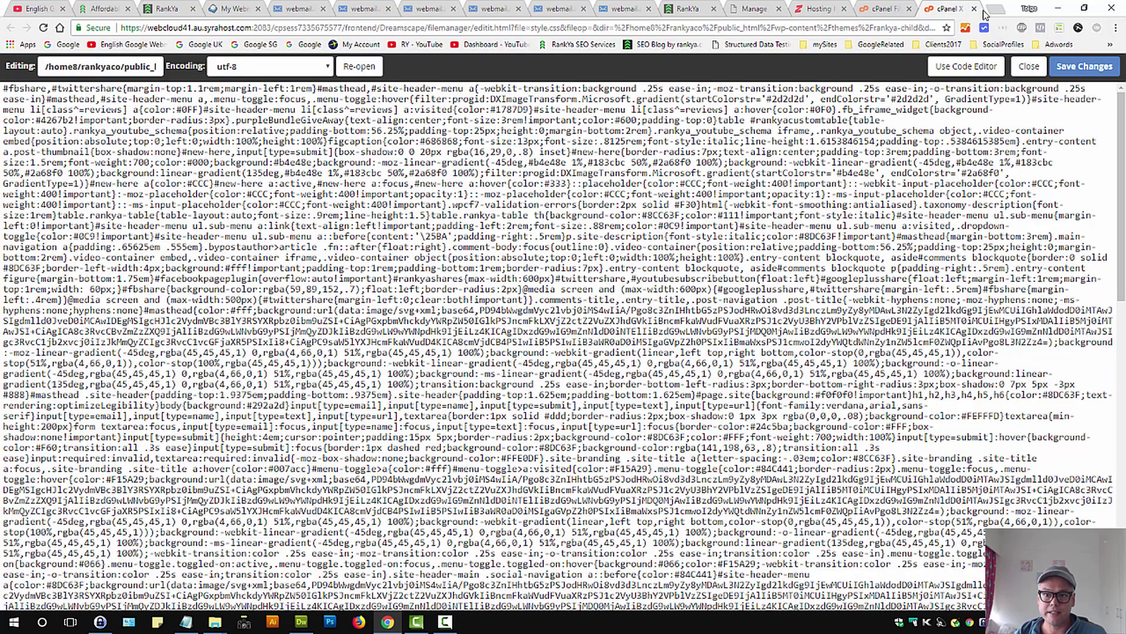
Open the local rankya-child style.css in Dreamweaver and select all its code
left_click(302, 621)
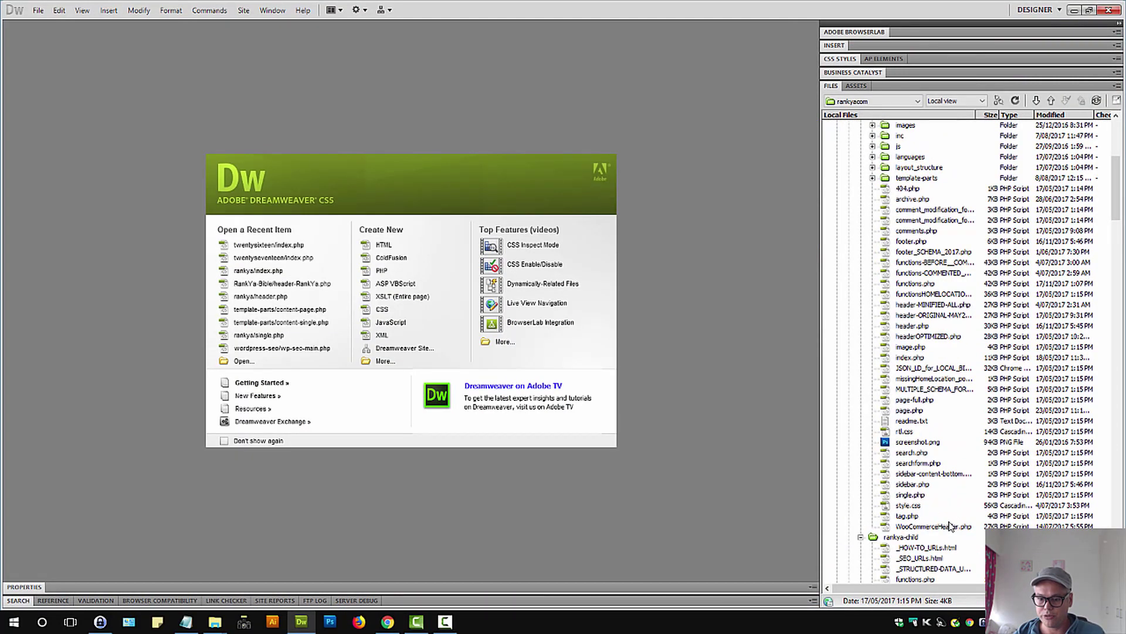
scroll(932, 515, "down", 5)
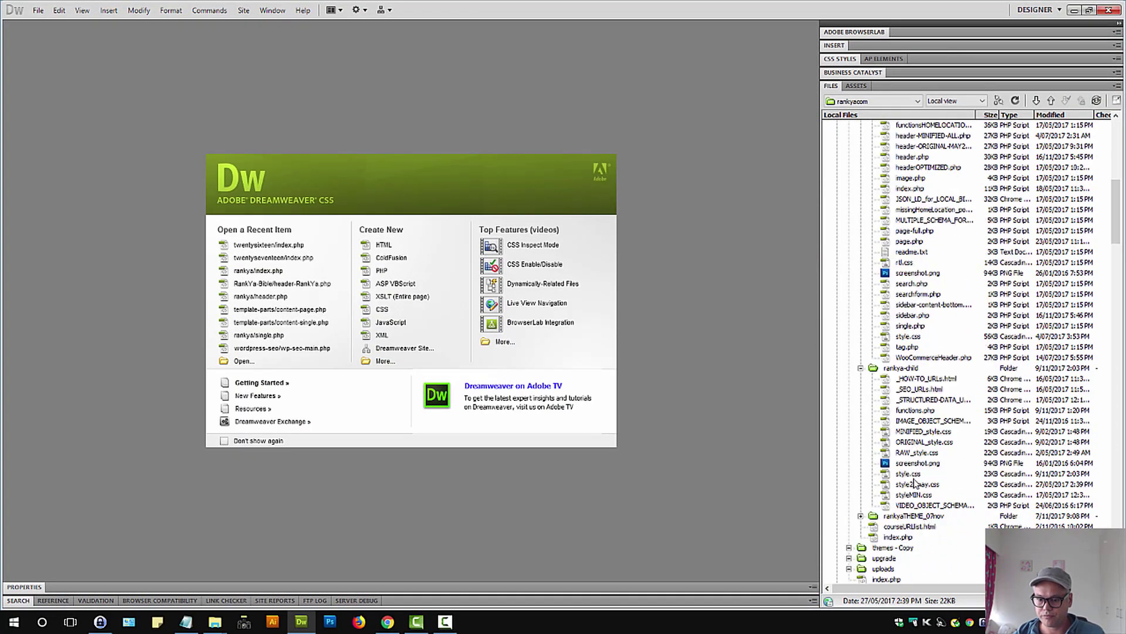
double_click(908, 474)
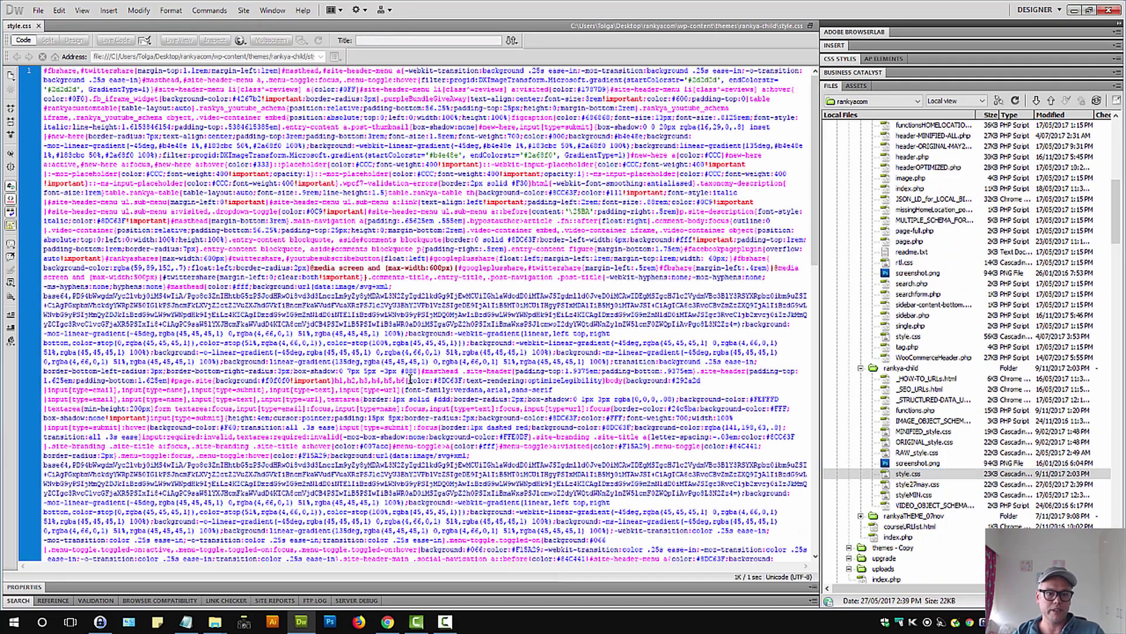
key("ctrl+a")
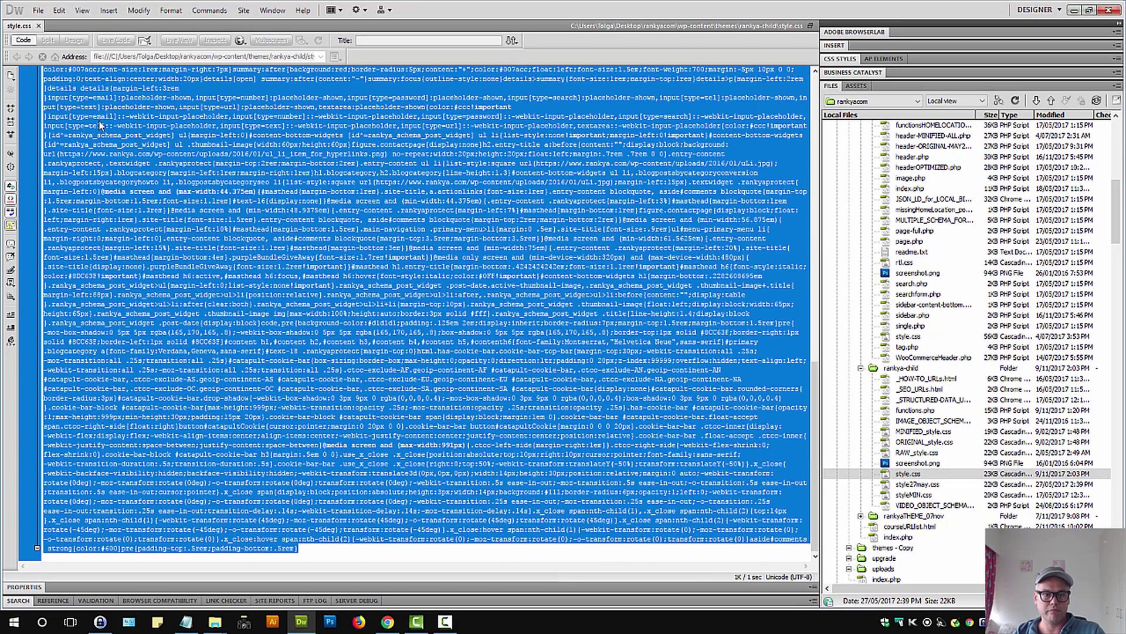
left_click(169, 211)
Compare it with the online style.css text, then pick the child theme's RAW_style.css
left_click(387, 621)
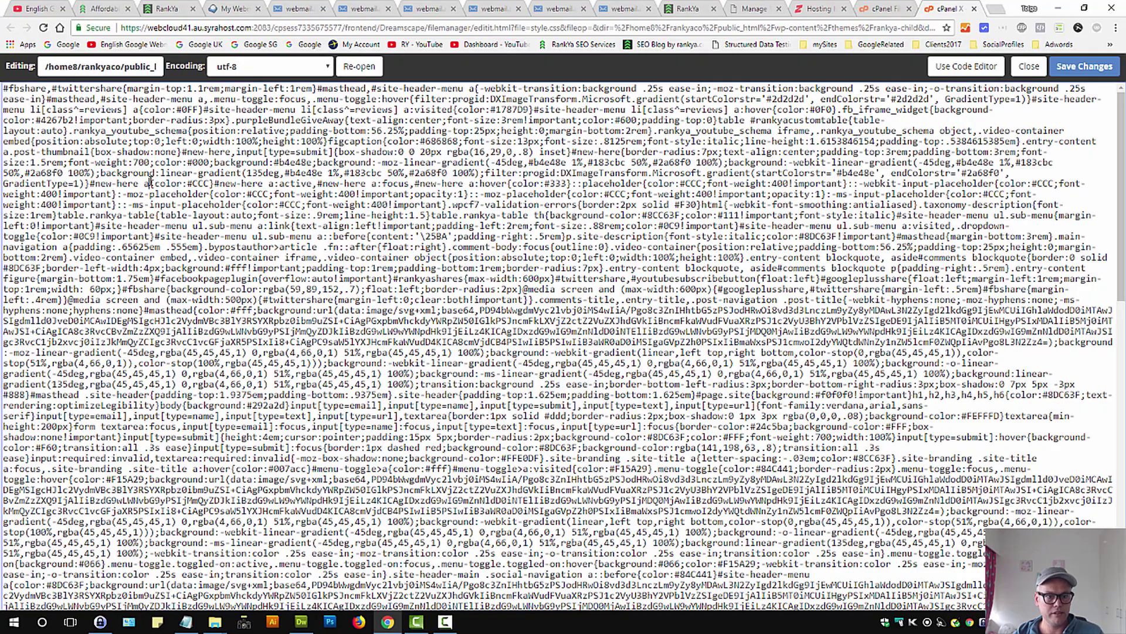
key("ctrl+a")
left_click(1069, 4)
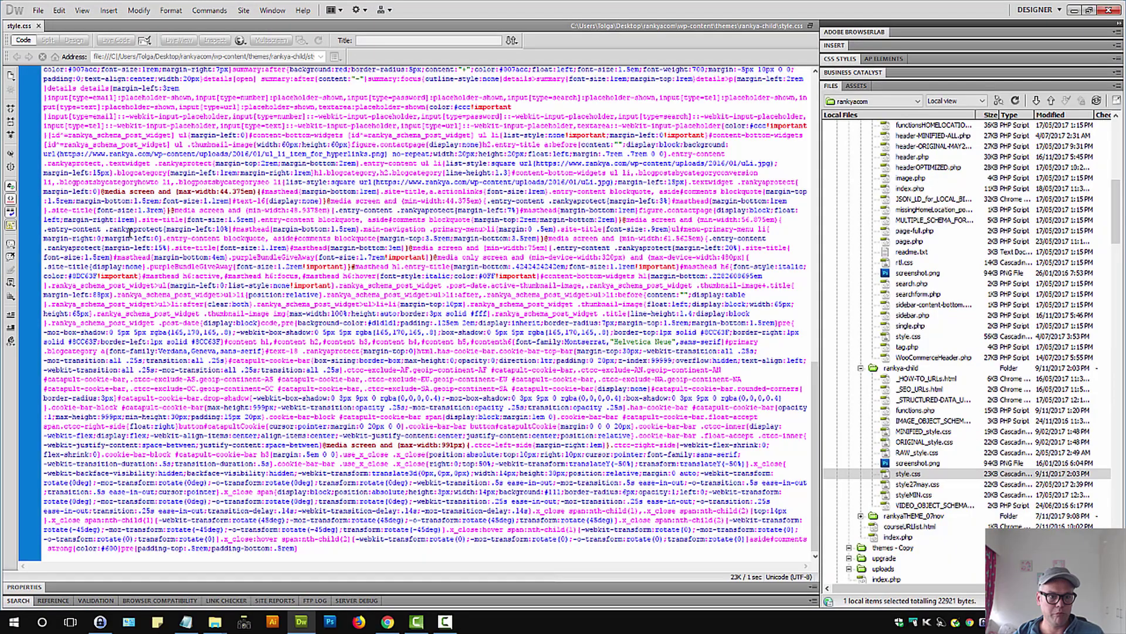
key("ctrl+a")
left_click(315, 287)
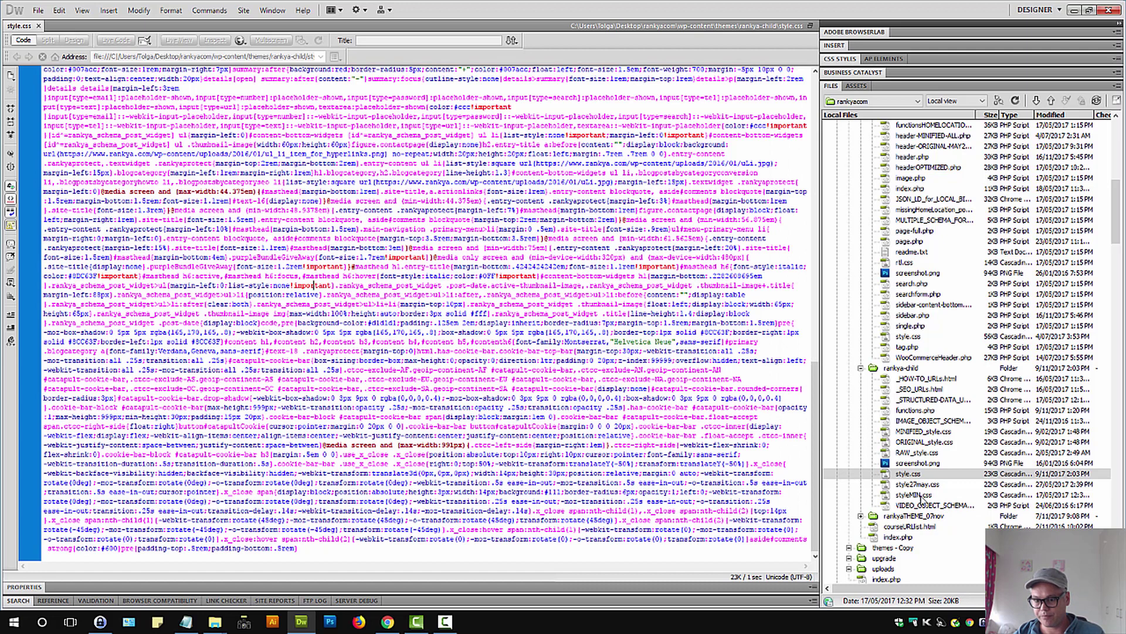
left_click(918, 453)
Open RAW_style.css and remove 'themes-and-plugins/' from the Theme URI line
double_click(918, 453)
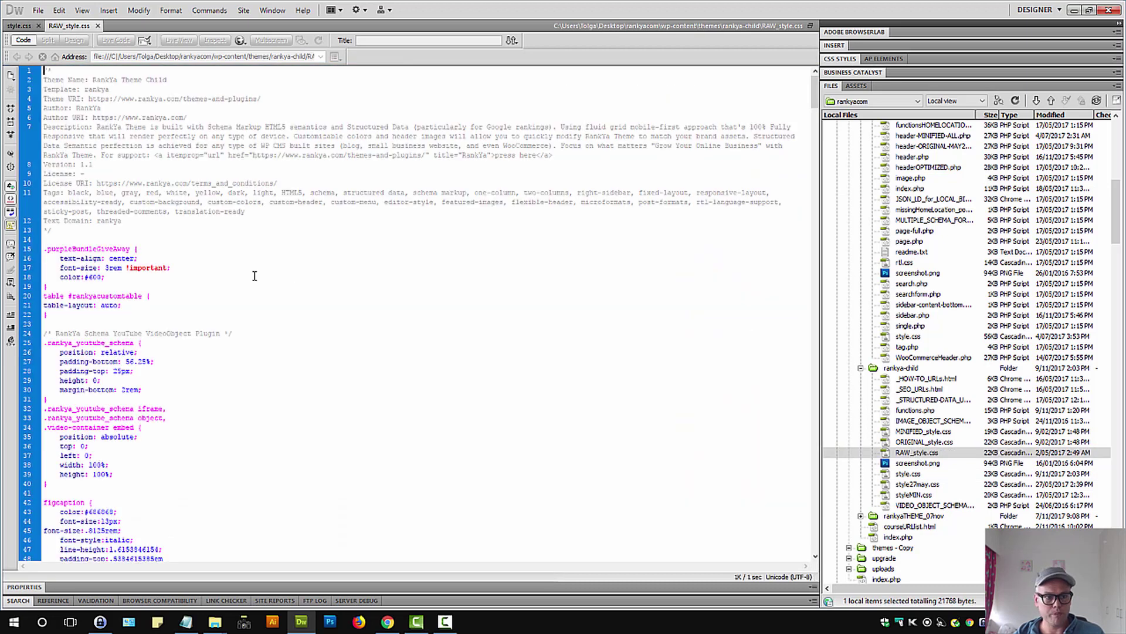
left_click_drag(57, 230, 42, 79)
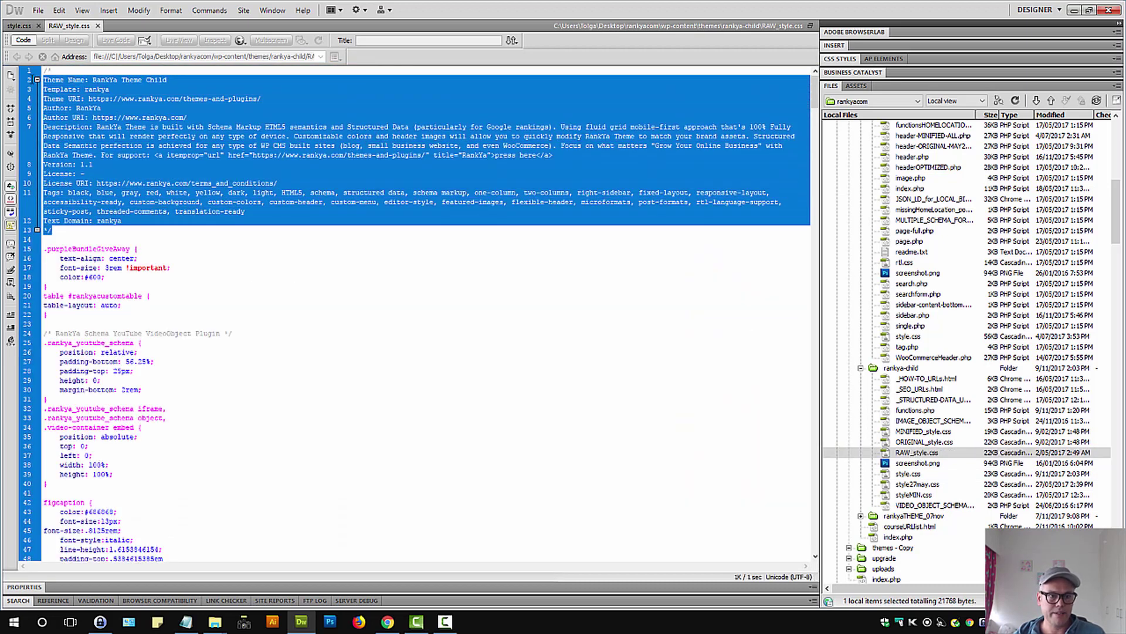
left_click(164, 163)
left_click_drag(183, 99, 261, 98)
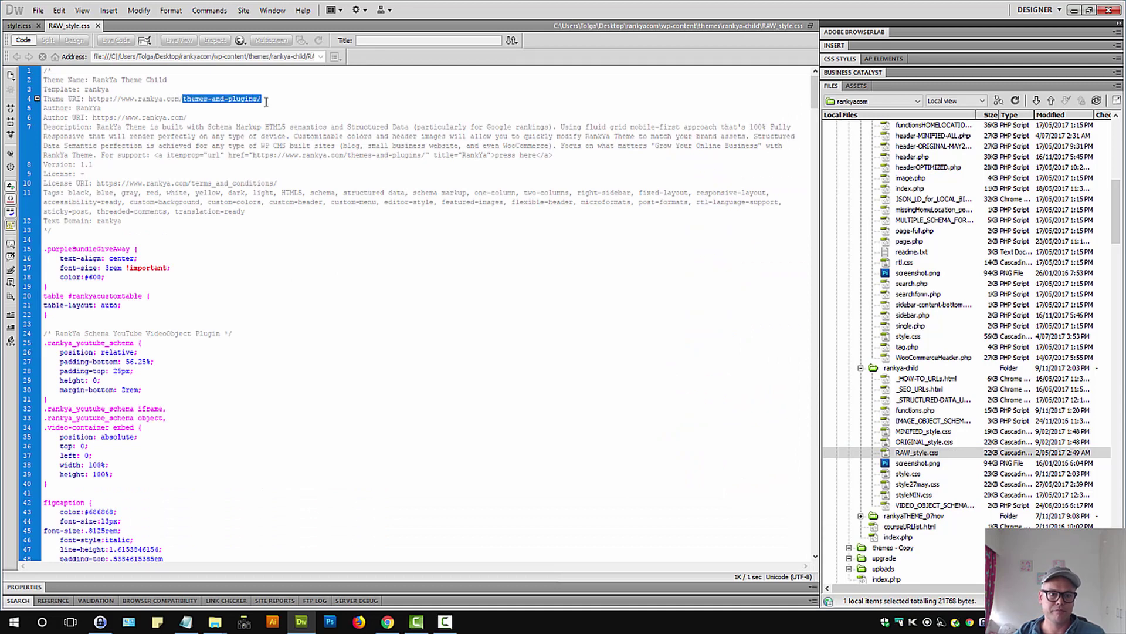
key("BackSpace")
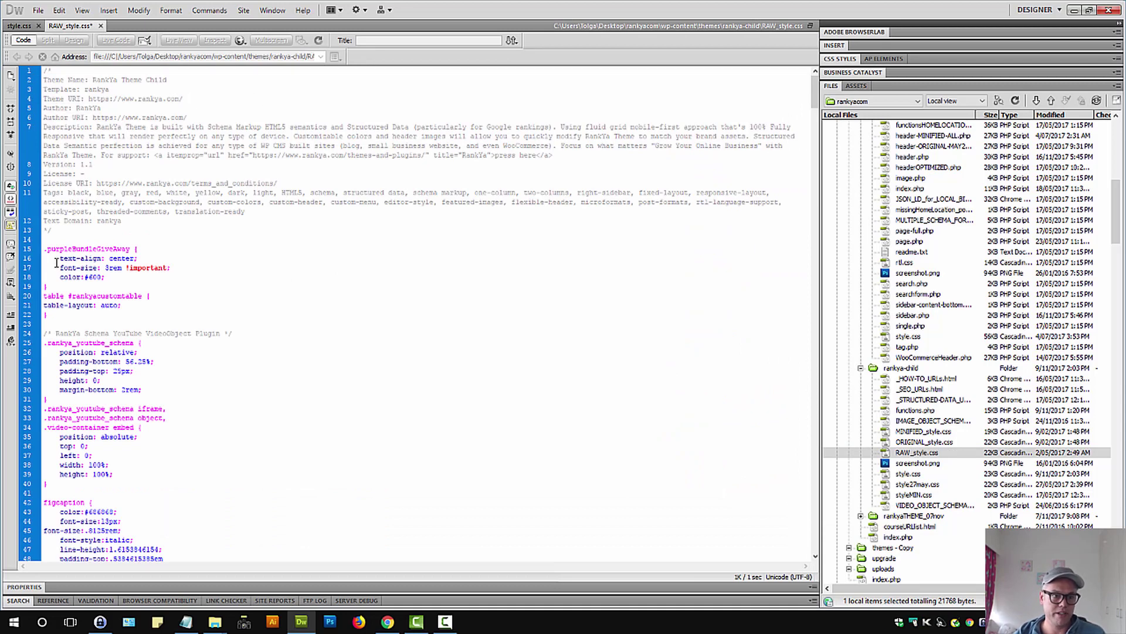
left_click_drag(56, 232, 23, 71)
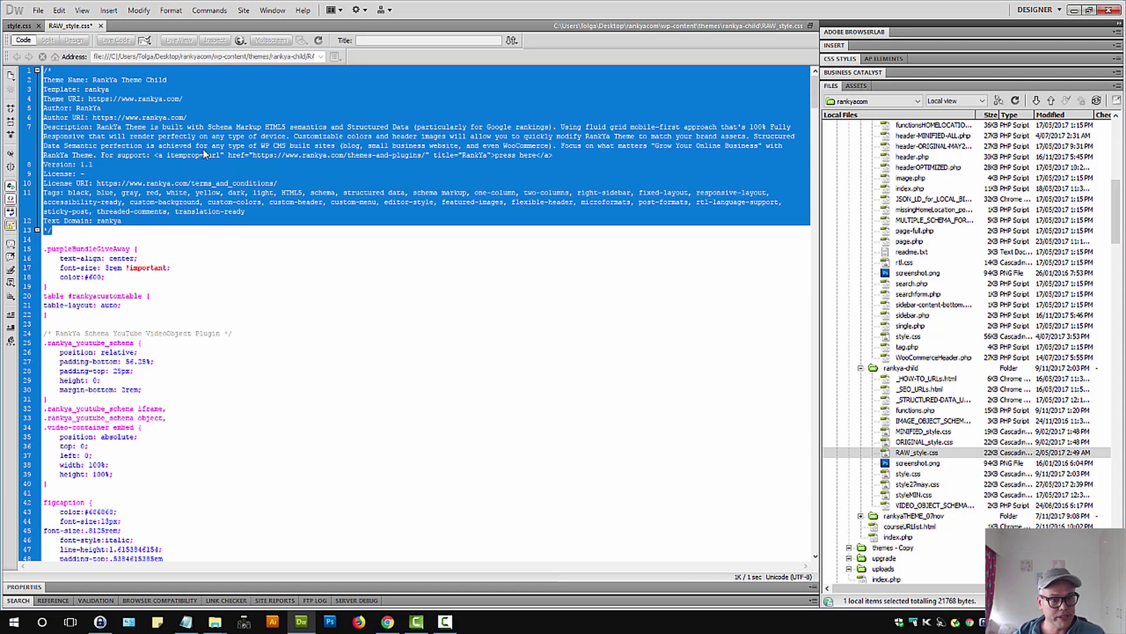
Check the live blog, reopen style.css in the cPanel editor, and close the older editor
left_click(387, 621)
left_click(686, 9)
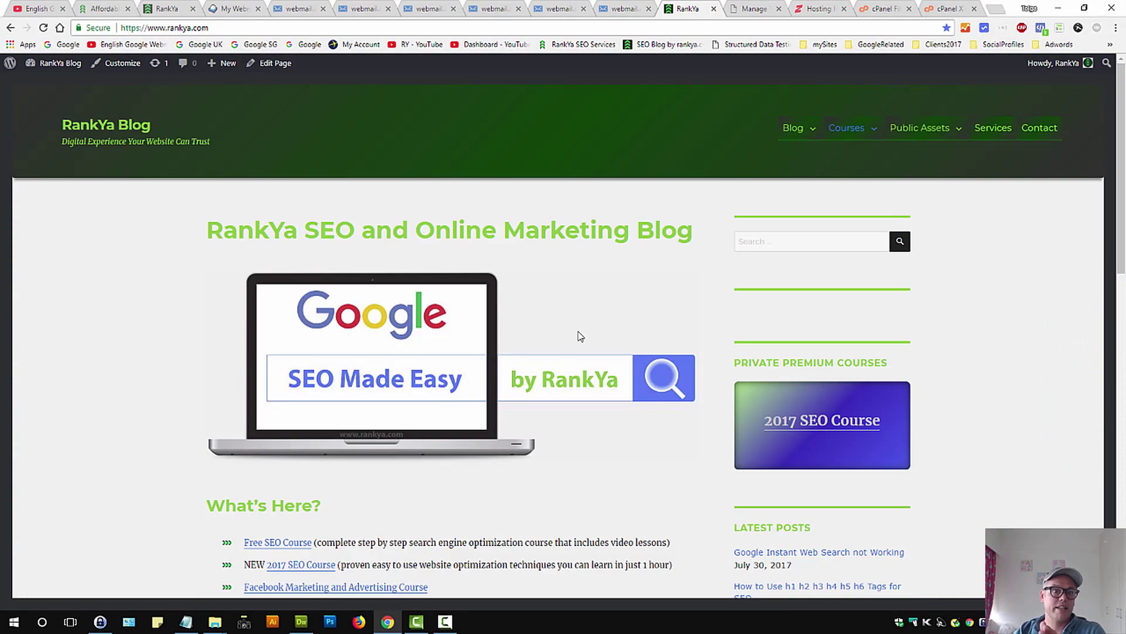
left_click(946, 9)
left_click(718, 310)
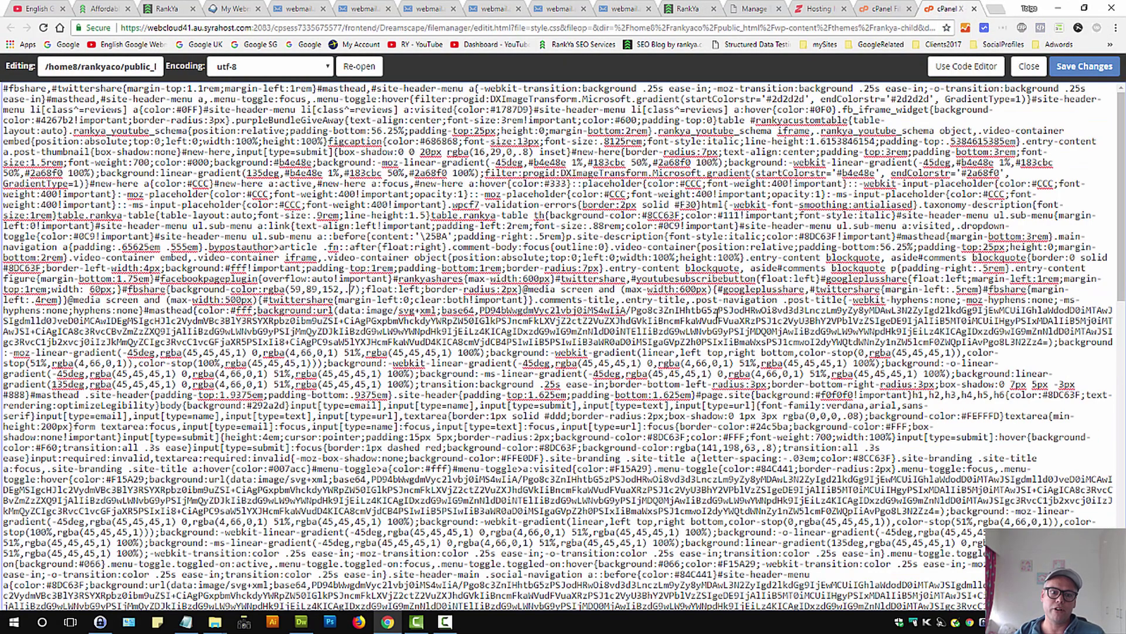
left_click(880, 8)
right_click(205, 206)
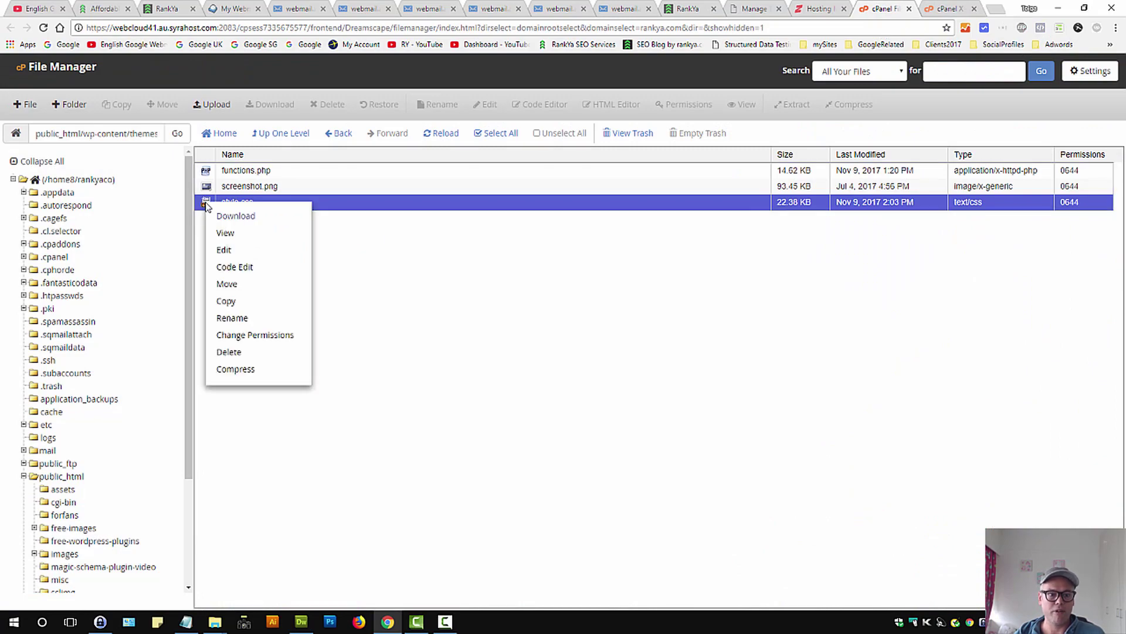
left_click(235, 248)
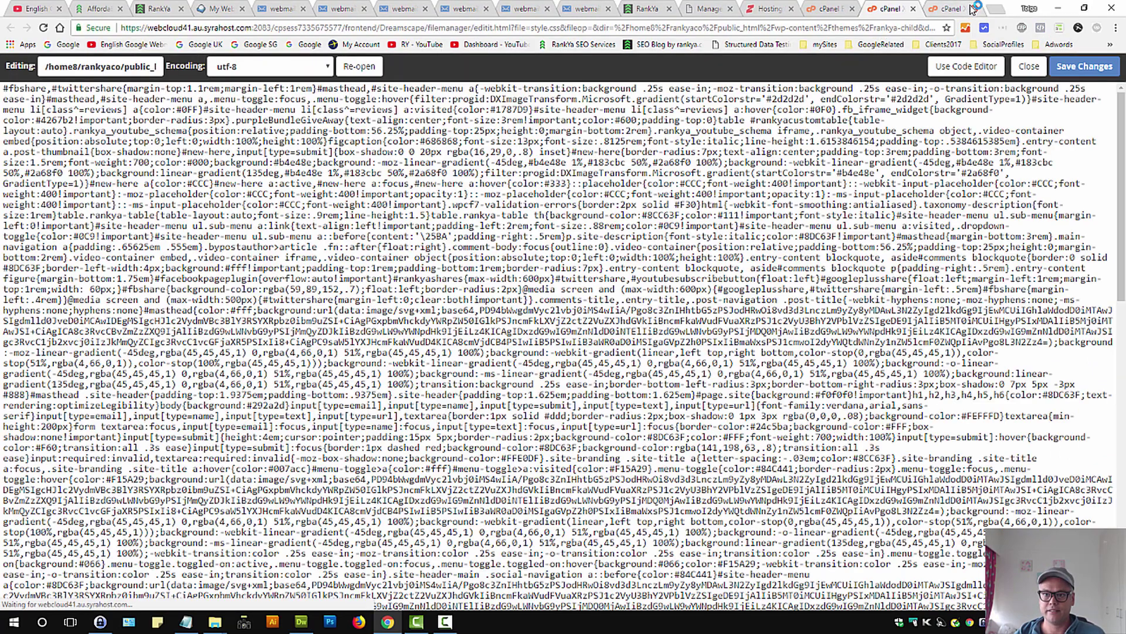
left_click(973, 9)
Copy header comment lines 1–13 from RAW_style.css in Dreamweaver
left_click(301, 621)
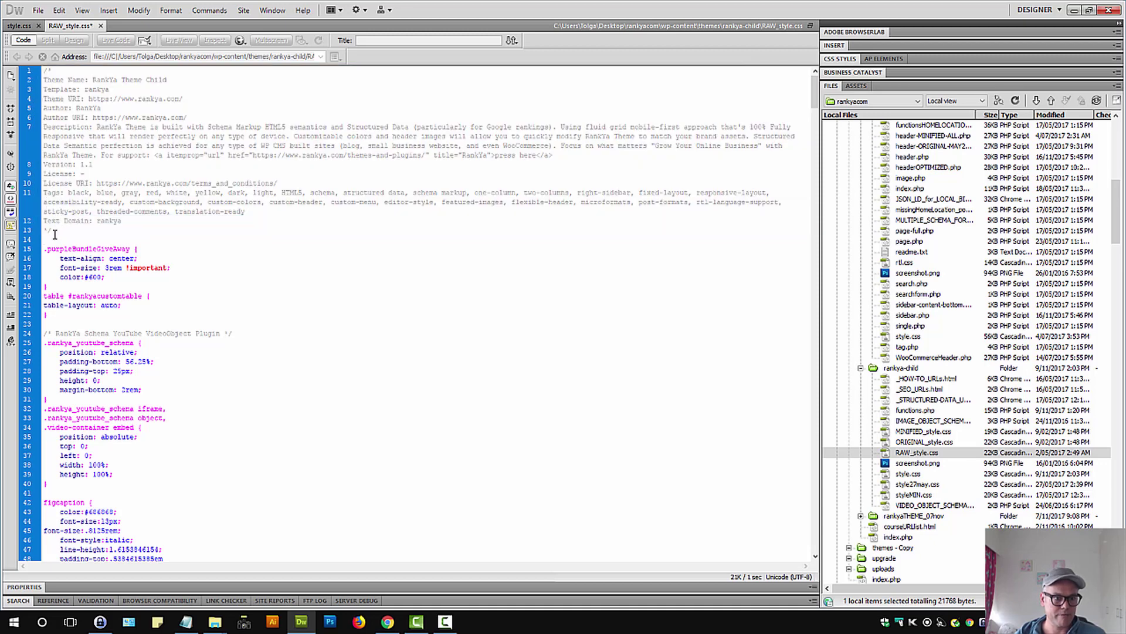
left_click_drag(55, 228, 30, 60)
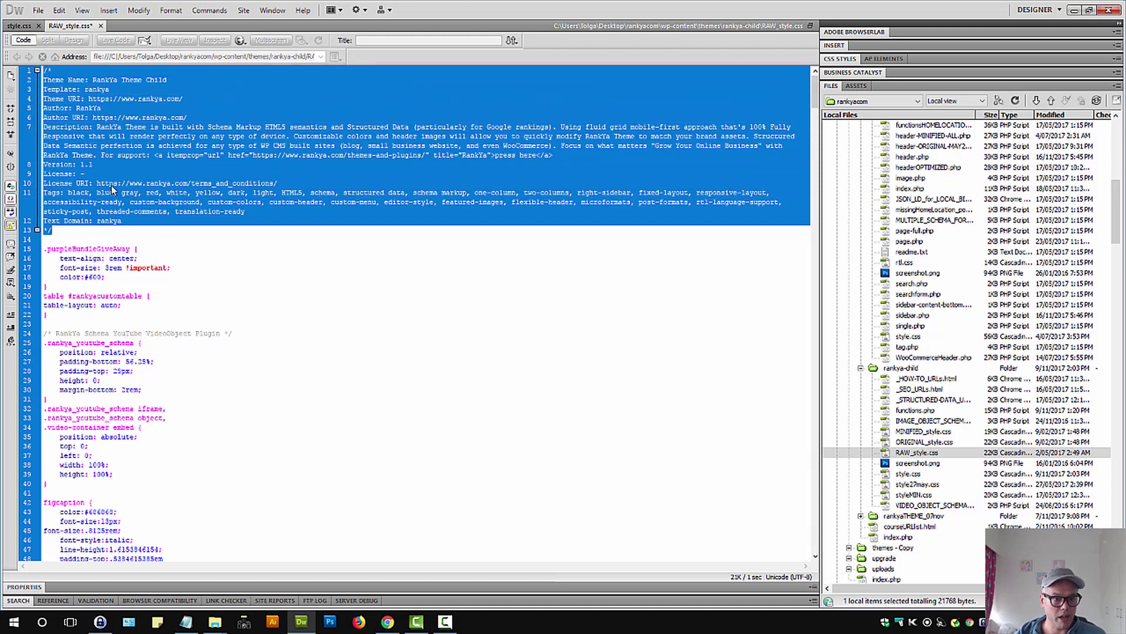
left_click(134, 118)
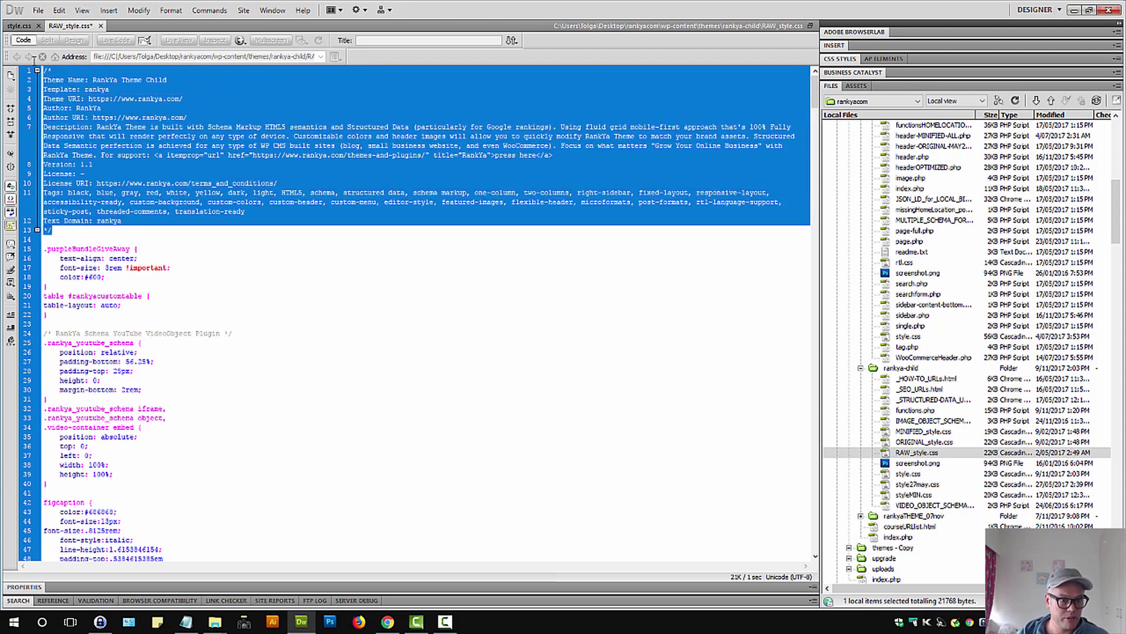
left_click_drag(55, 230, 33, 60)
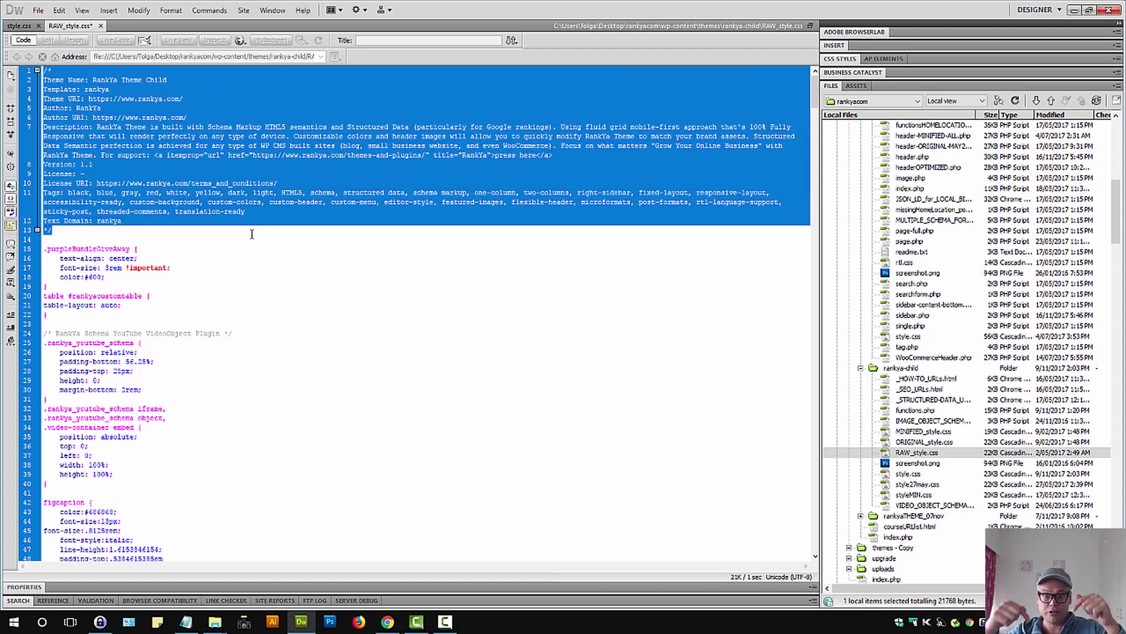
right_click(197, 146)
left_click(237, 350)
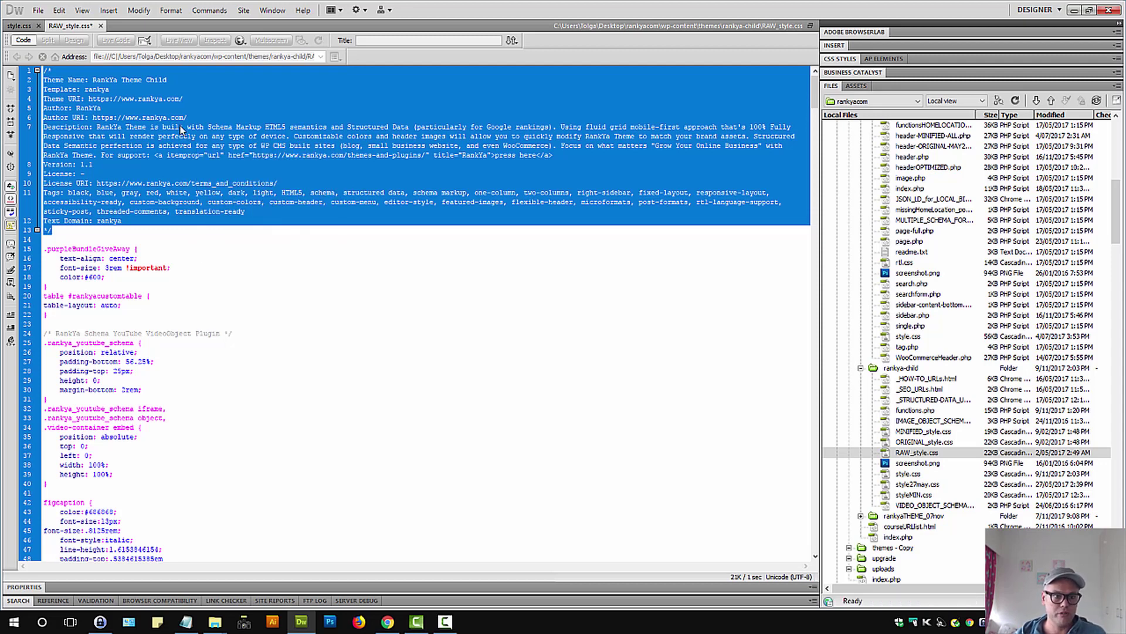
Paste the RankYa Theme Child header above the CSS in the online style.css and save it
left_click(388, 621)
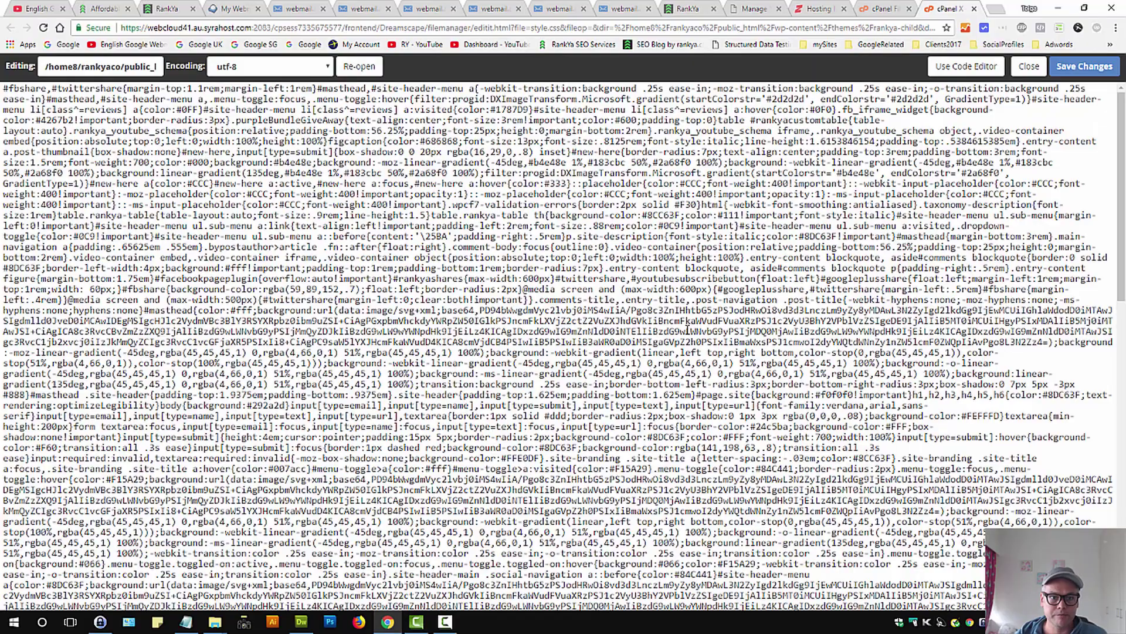
left_click(6, 92)
key("Return")
key("Return")
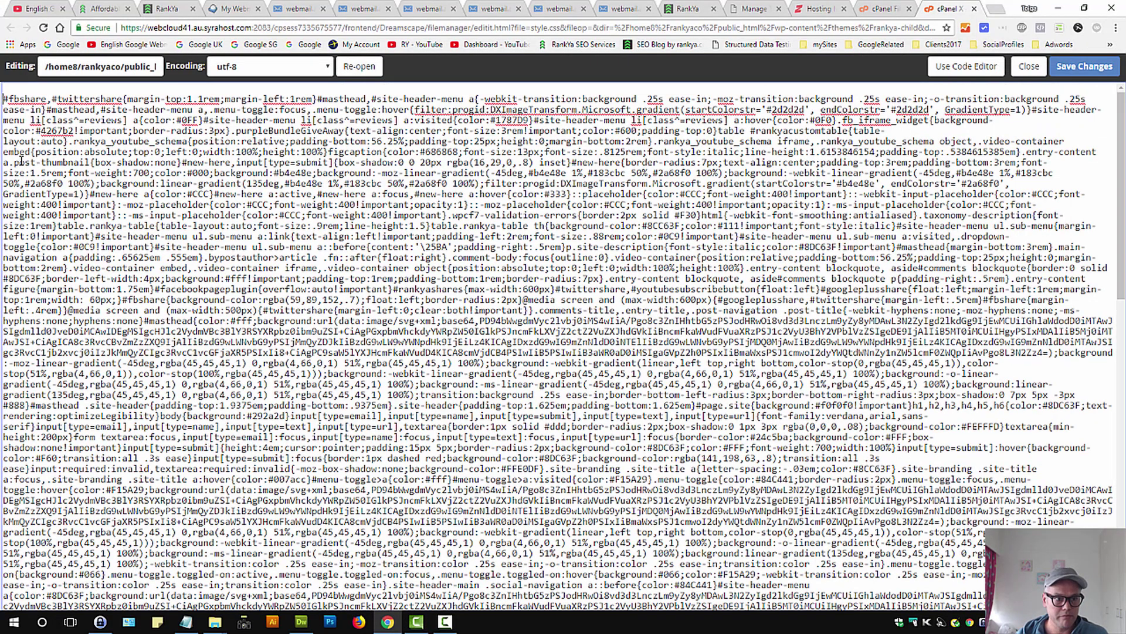
key("Up")
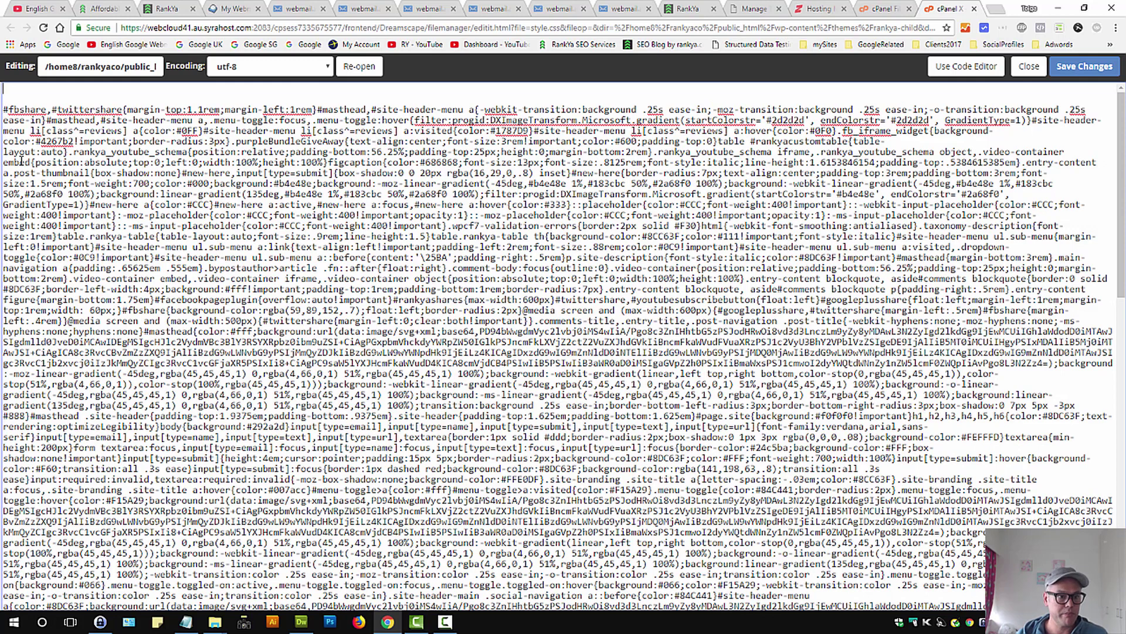
right_click(27, 95)
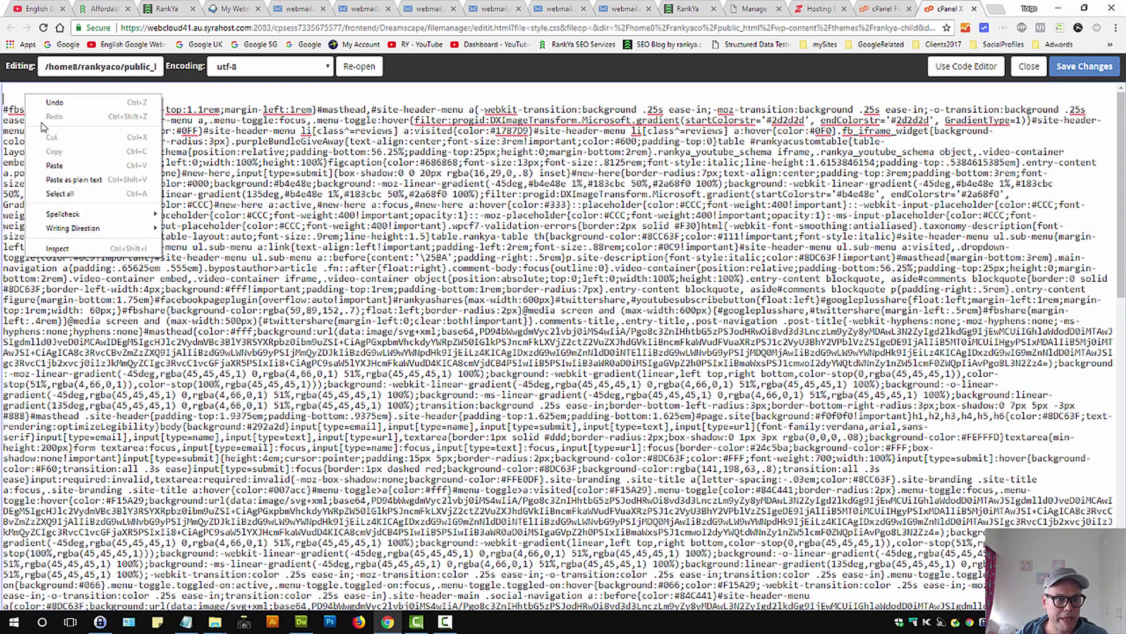
left_click(52, 166)
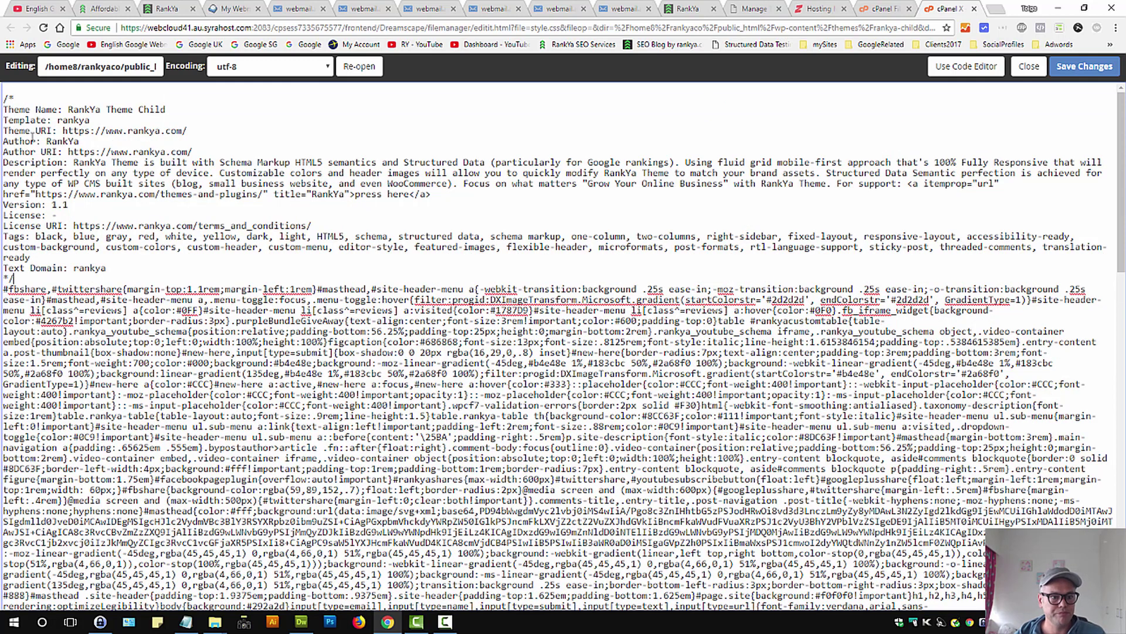
scroll(9, 165, "down", 1)
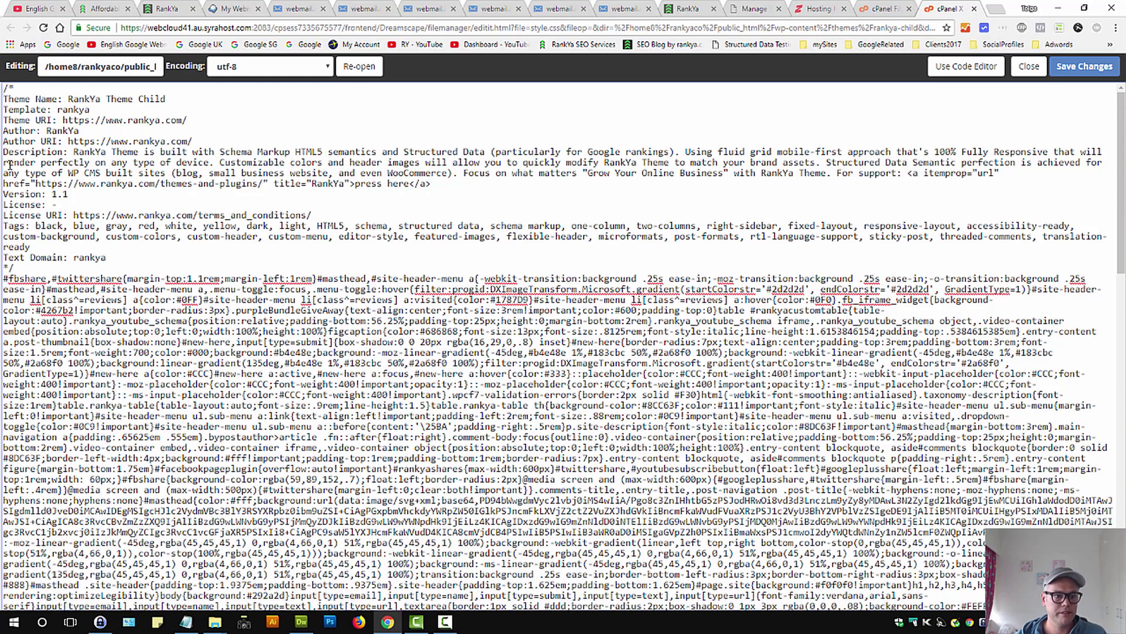
left_click(1062, 73)
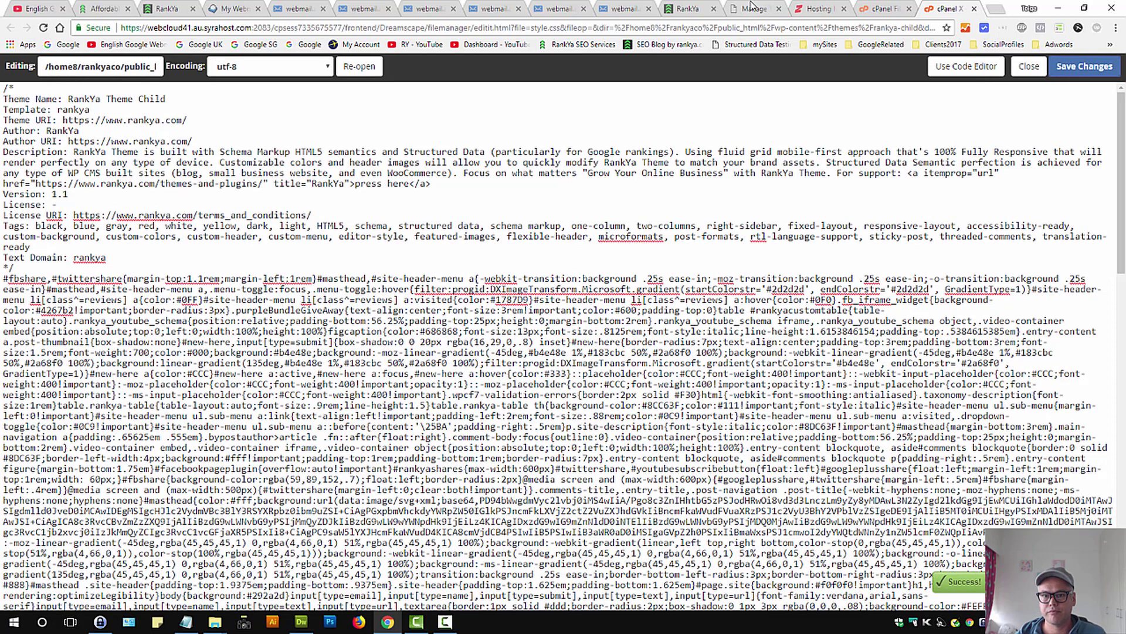
left_click(753, 9)
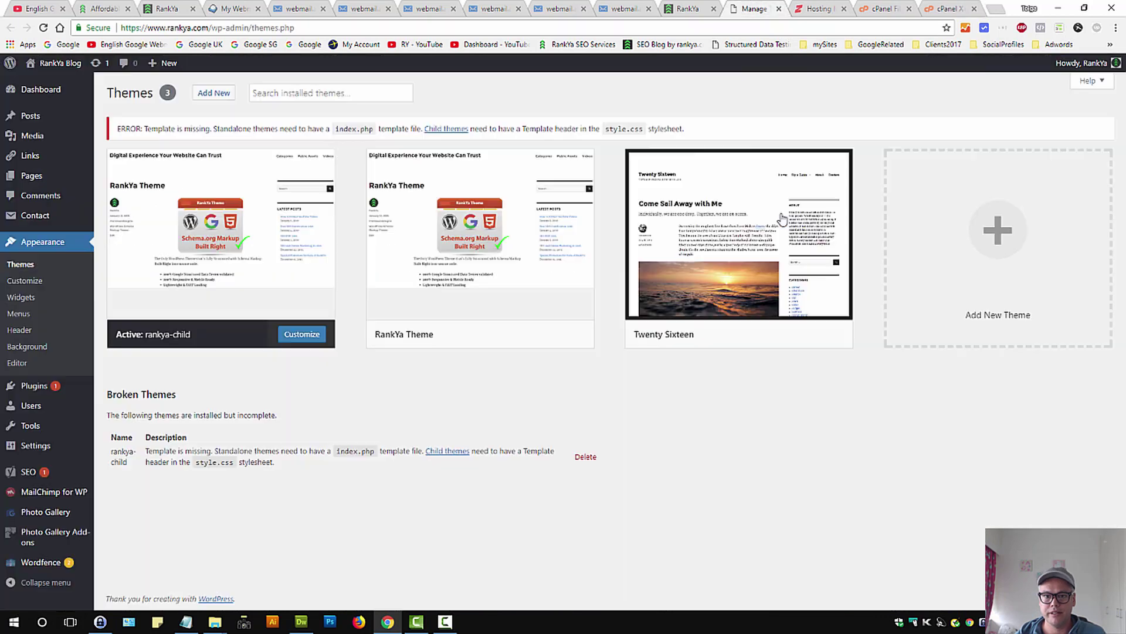
Reload the Themes page to confirm RankYa Theme Child is active with no errors
triple_click(616, 129)
left_click(716, 130)
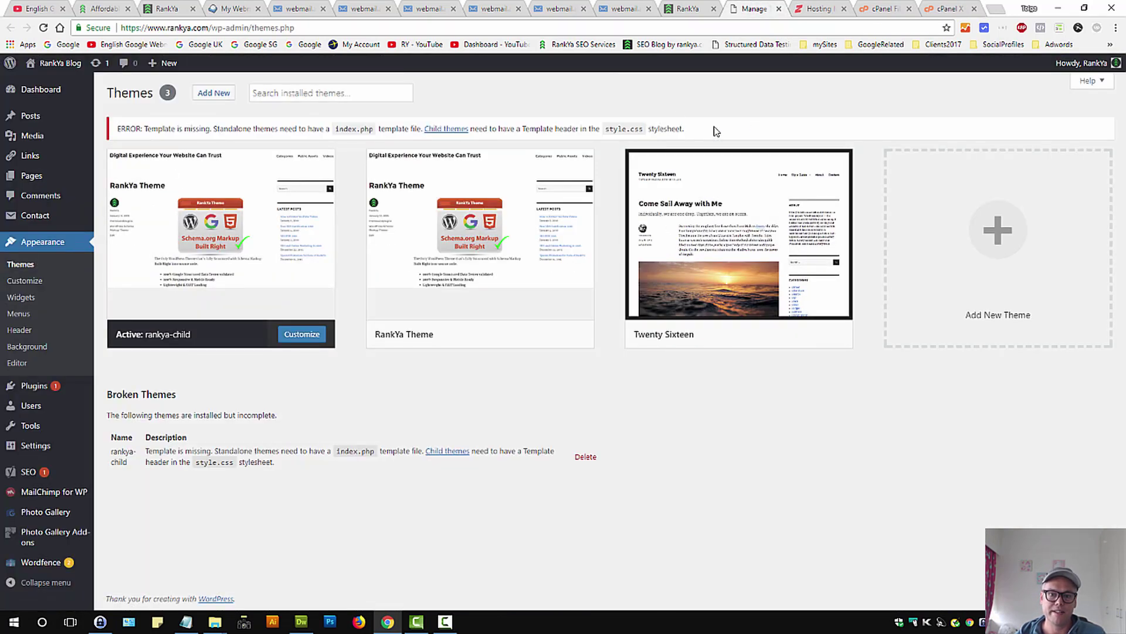
left_click(45, 27)
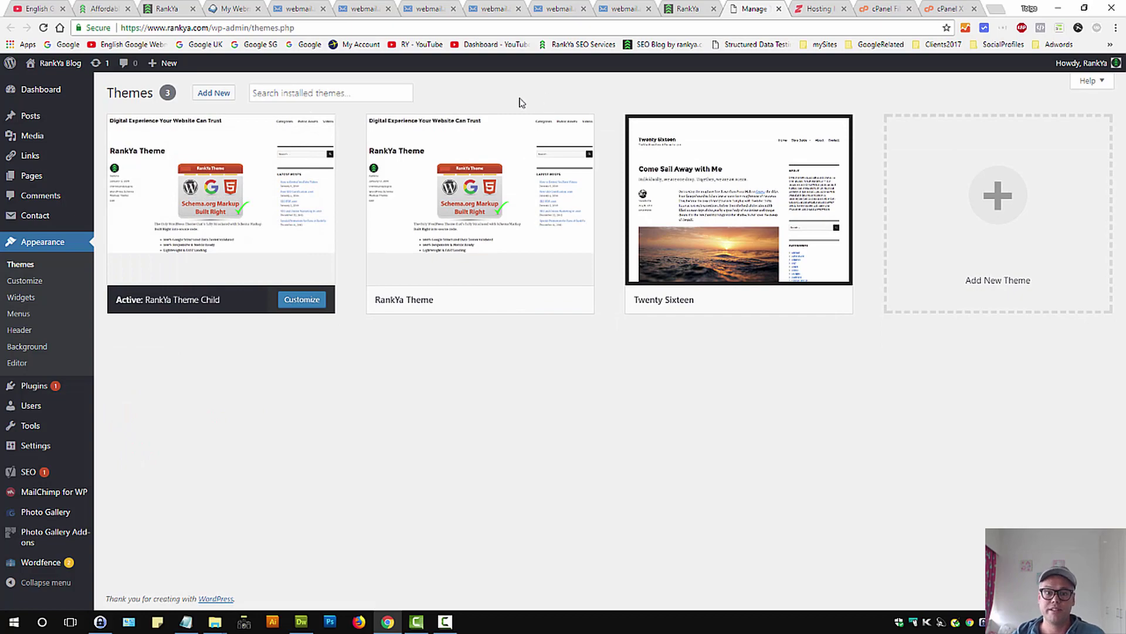
Delete the header comment from style.css in the cPanel editor and save
left_click(947, 9)
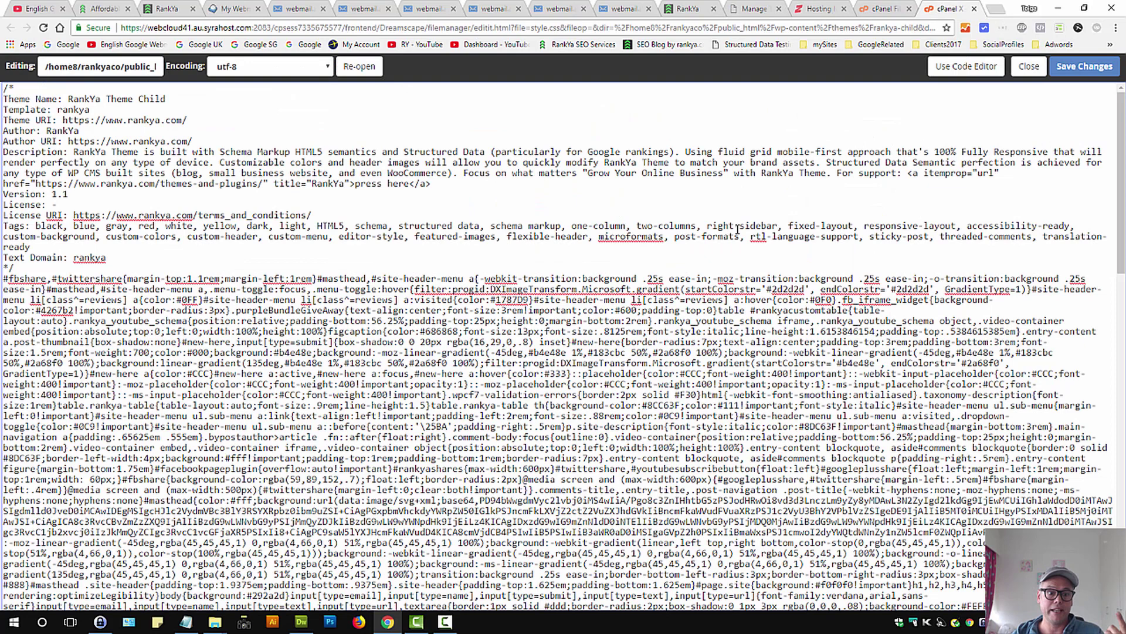
left_click_drag(14, 268, 2, 85)
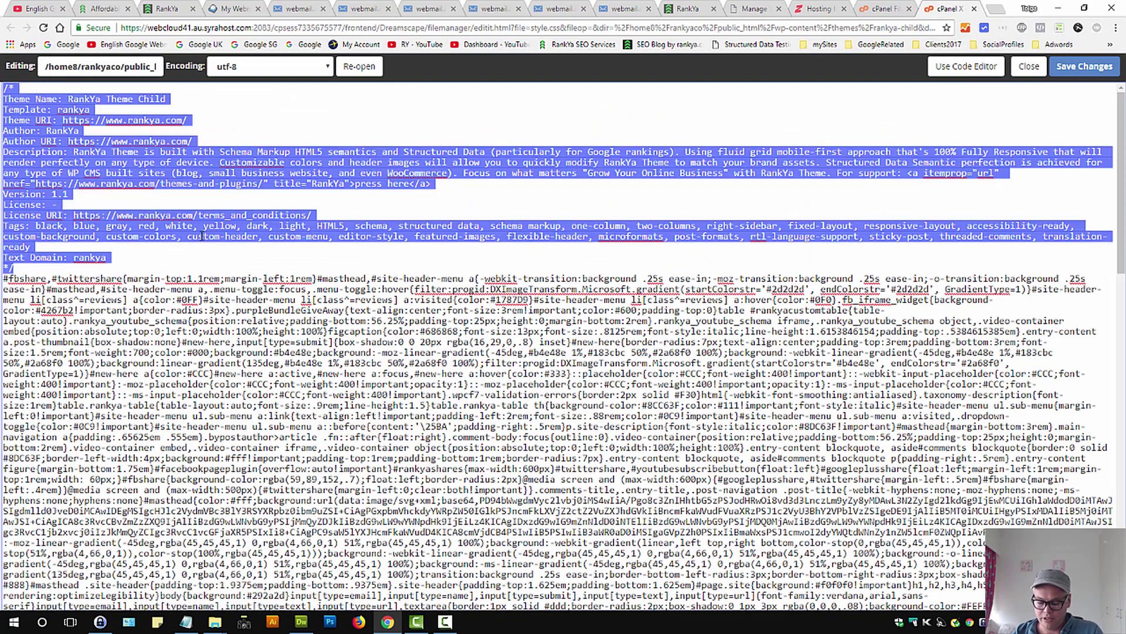
key("Delete")
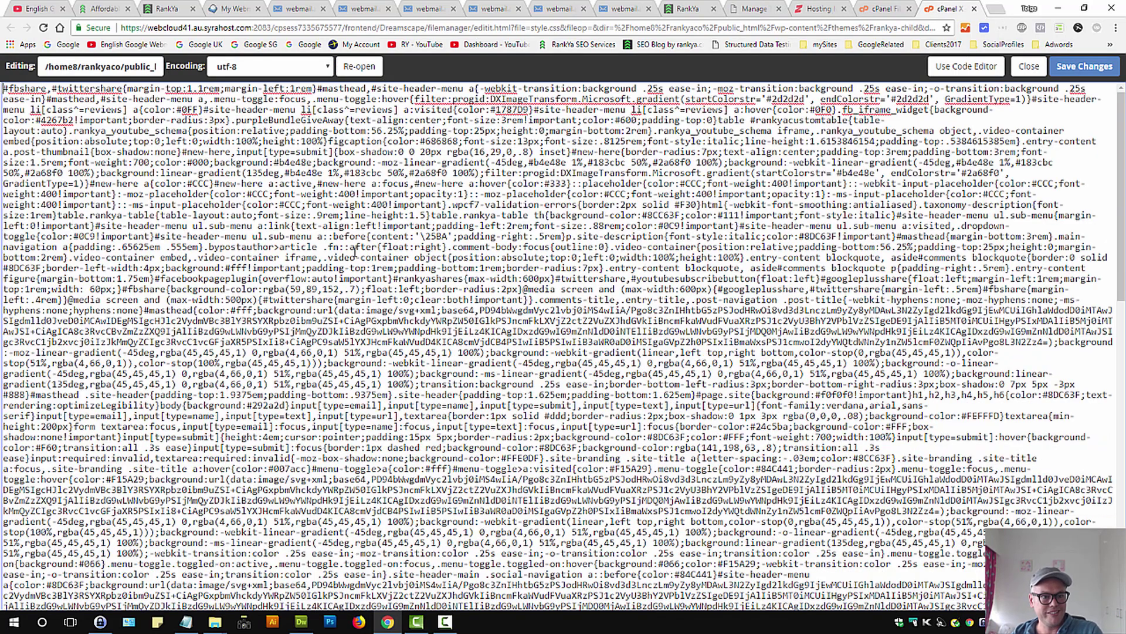
left_click(1078, 71)
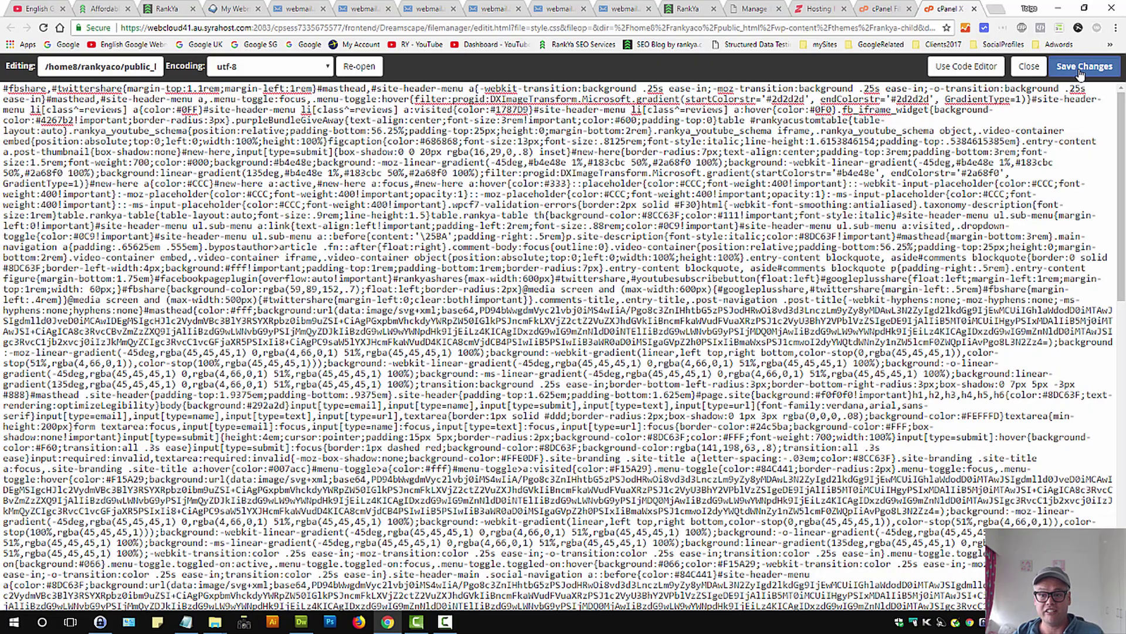
left_click(1079, 72)
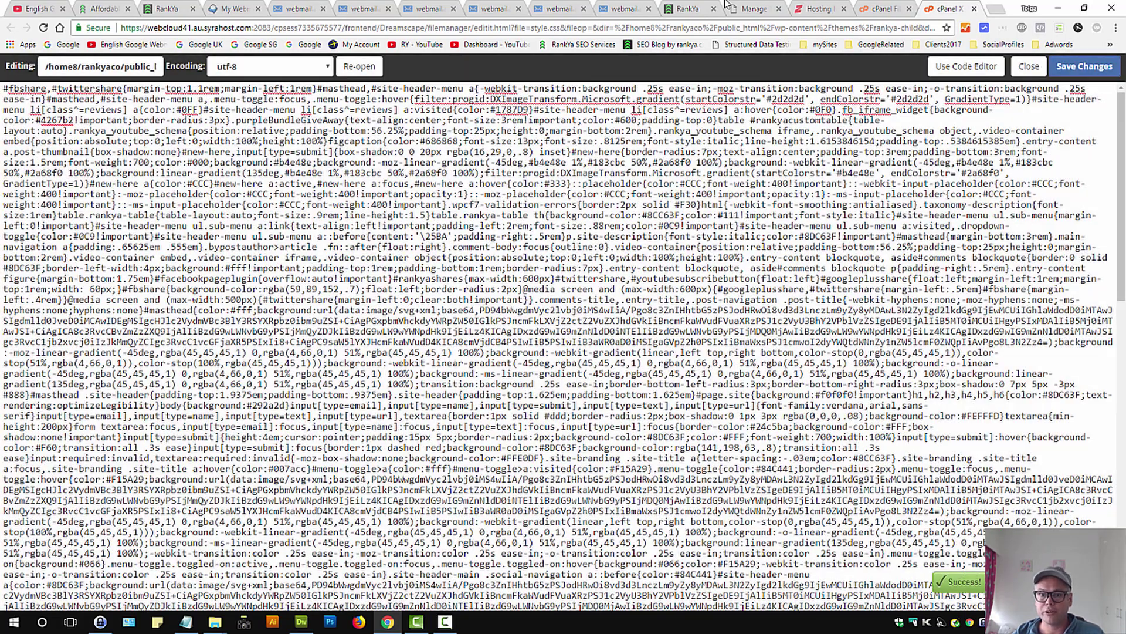
Reload the Themes page to see the index.php error, then close the editor
left_click(753, 9)
left_click(43, 28)
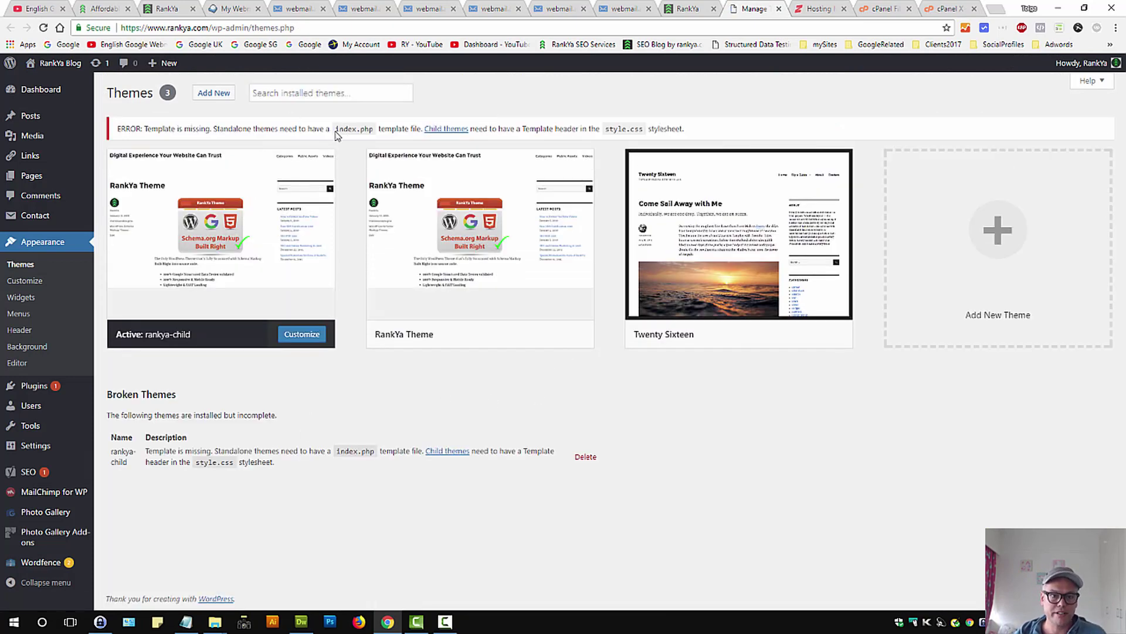
left_click_drag(337, 135, 374, 130)
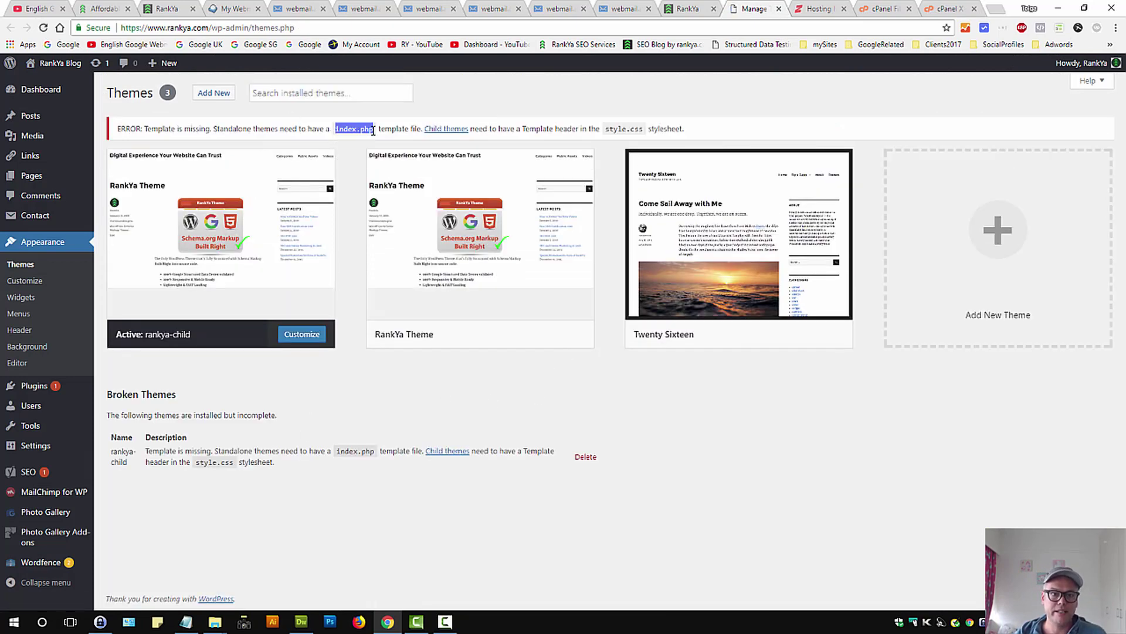
left_click(974, 9)
left_click(946, 9)
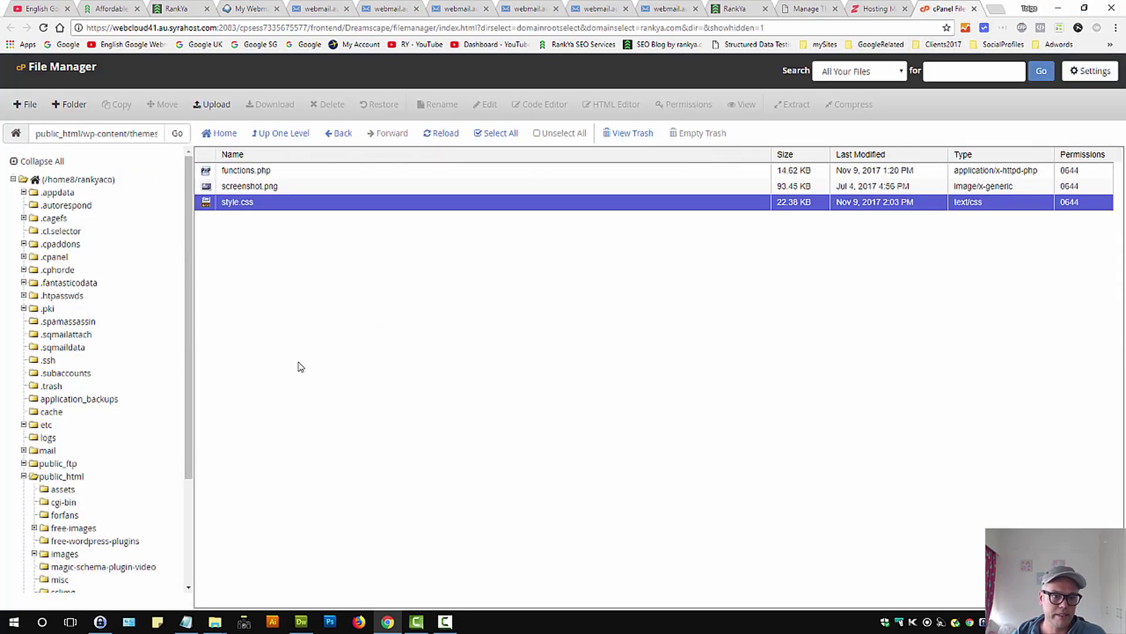
Navigate into wp-content/themes/rankya-child and add a new 0-byte index.php file
left_click_drag(192, 458, 187, 533)
left_click(74, 526)
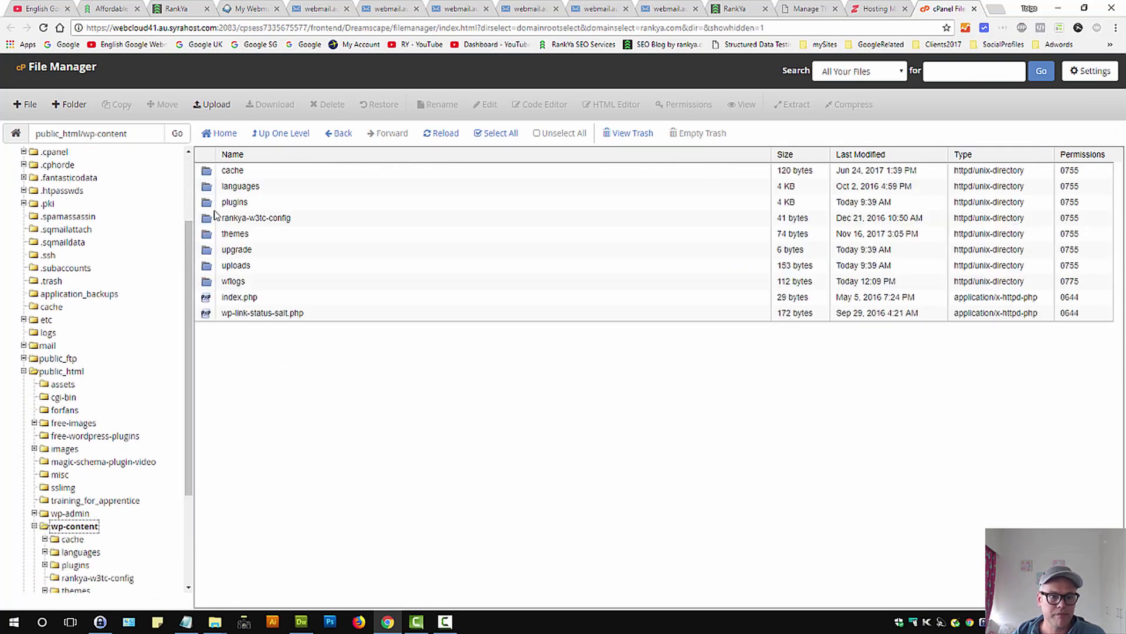
double_click(208, 237)
double_click(240, 186)
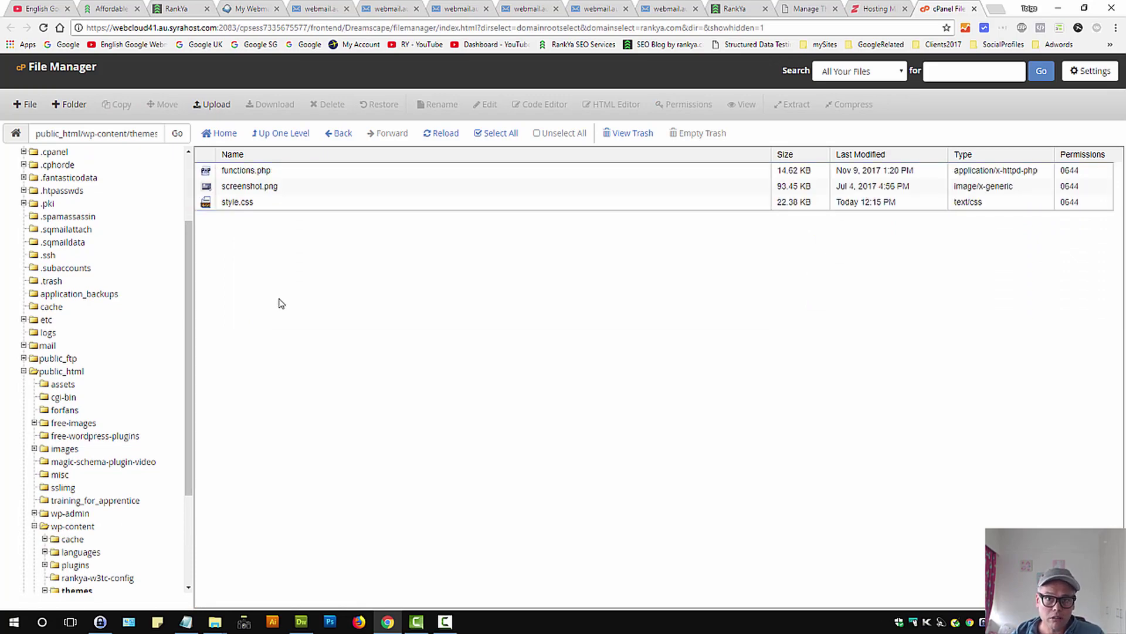
left_click(27, 104)
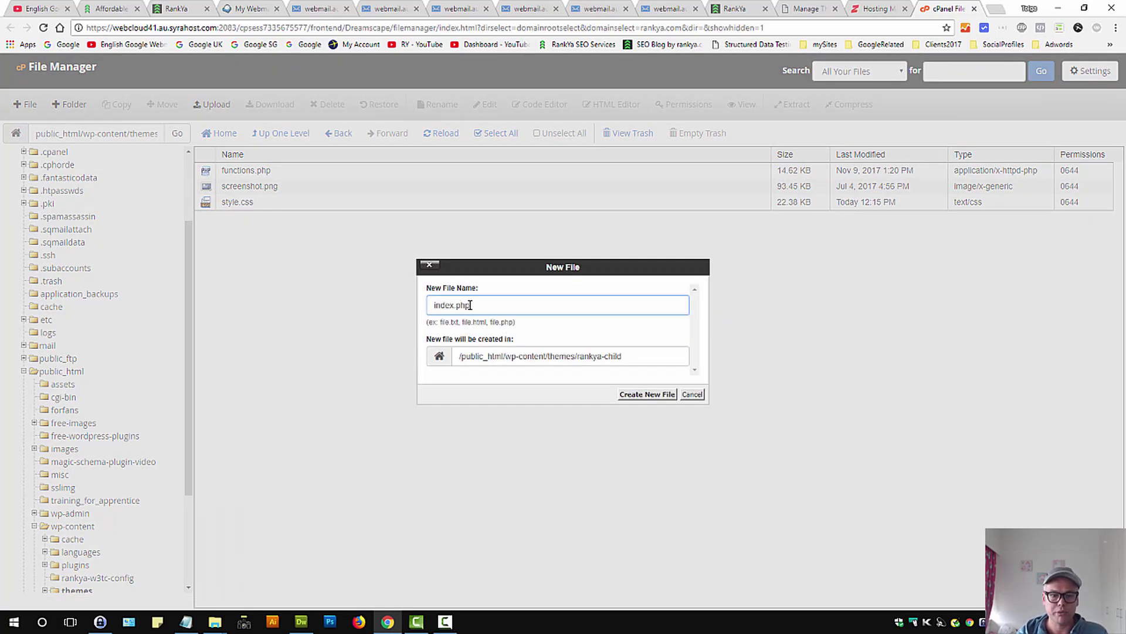
left_click(647, 394)
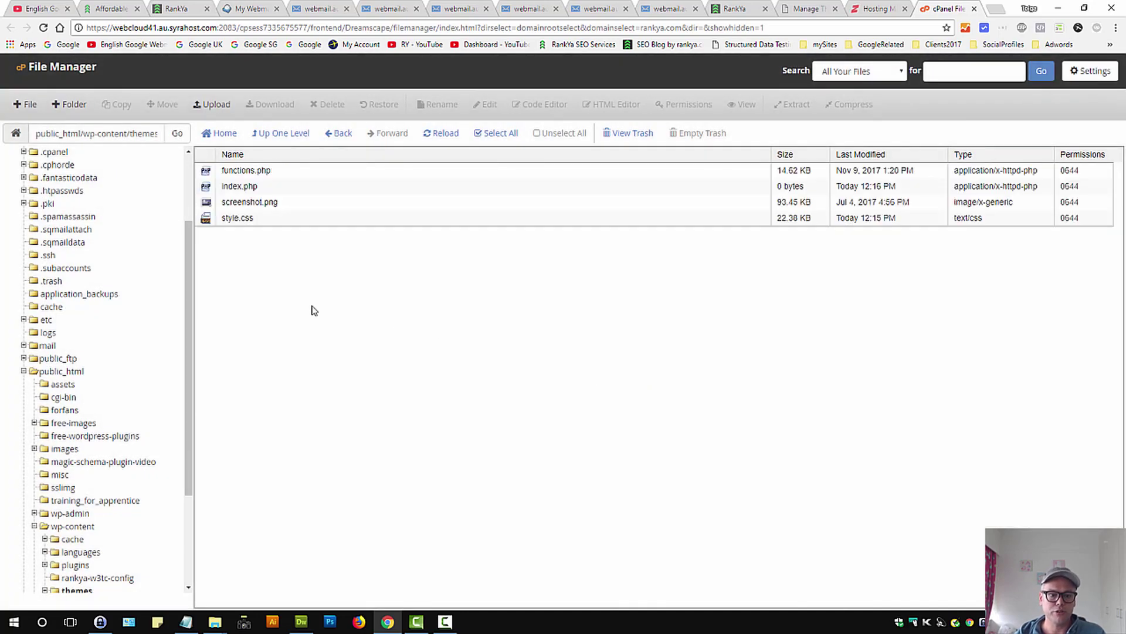
left_click(207, 188)
Fill index.php with a PHP block: <?php, //silence is golden, and ?> on three lines
right_click(208, 192)
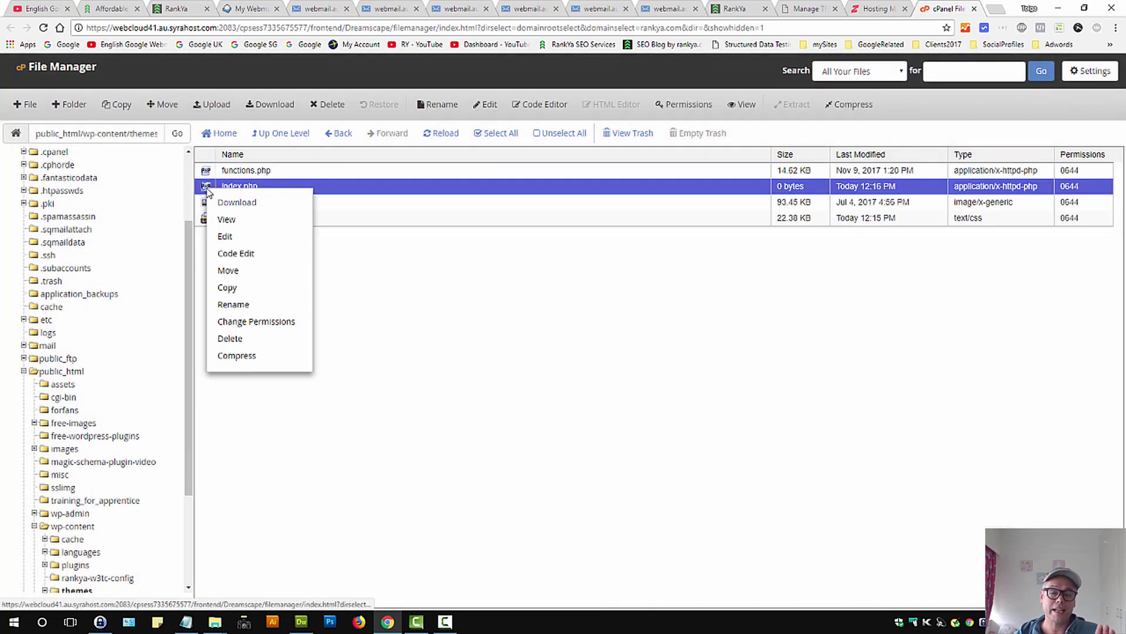
left_click(224, 237)
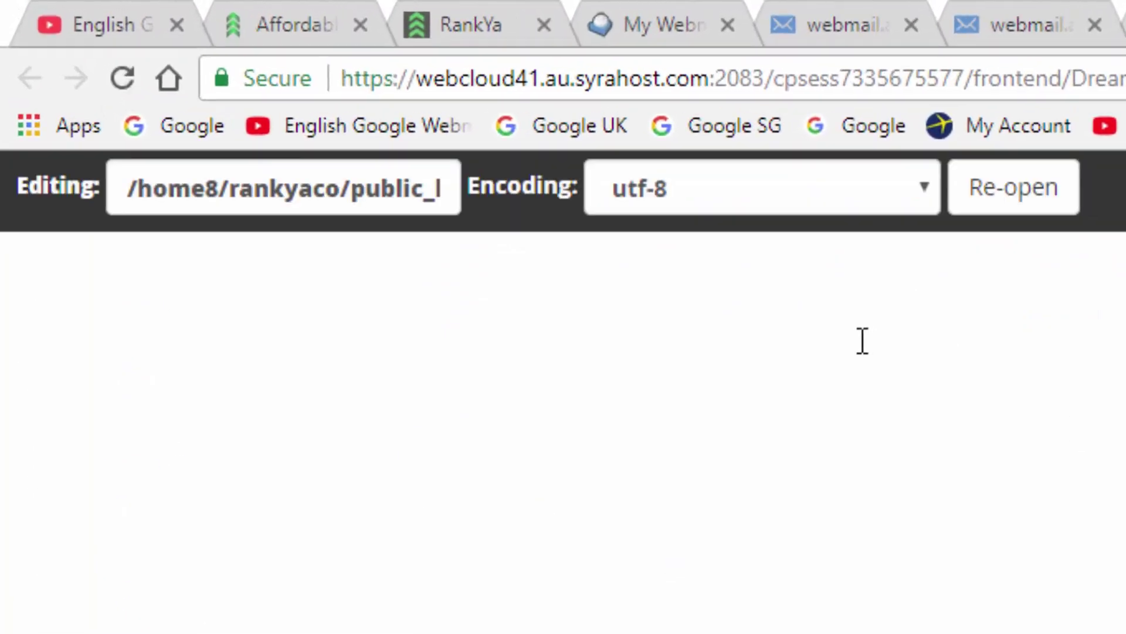
type("?")
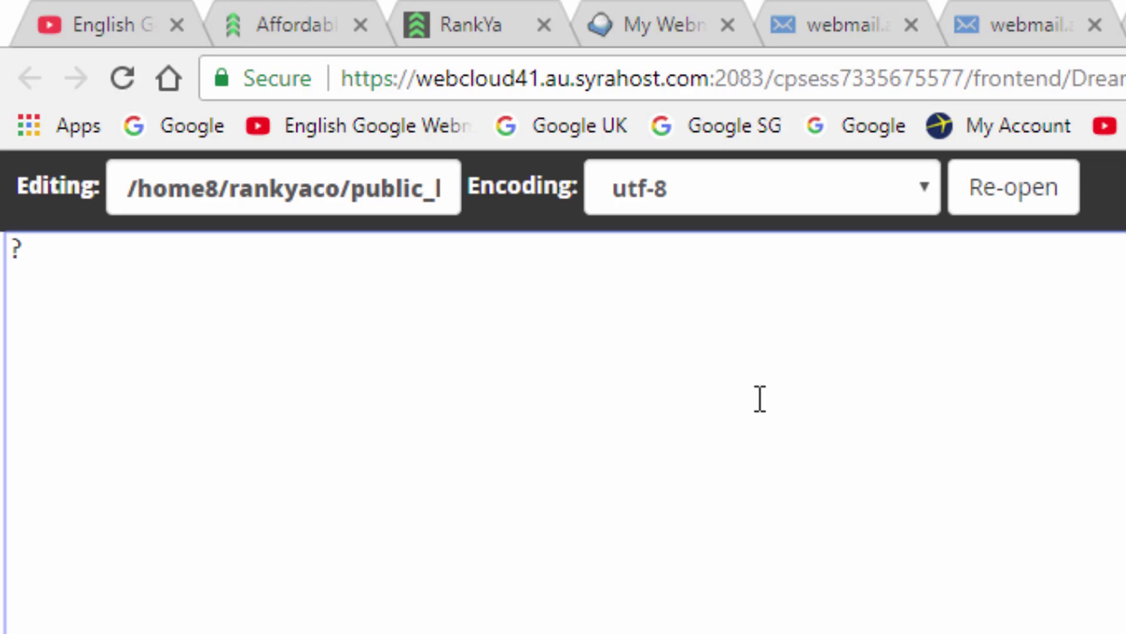
key("BackSpace")
type("<?php")
key("Return")
key("Return")
type("?")
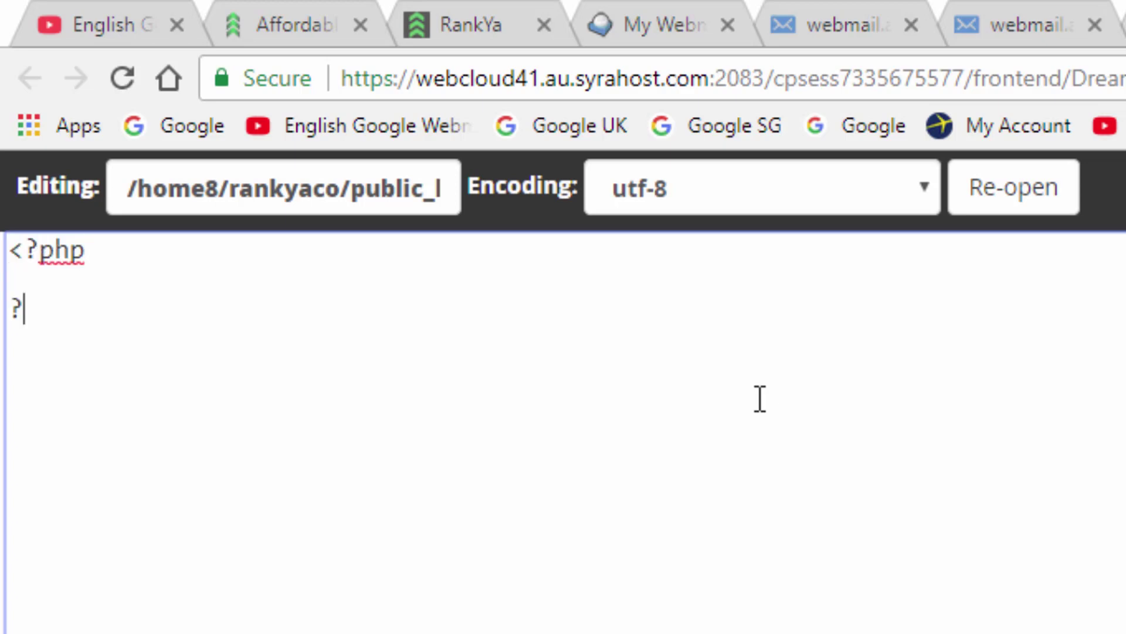
type(">")
key("Up")
type("//silence ")
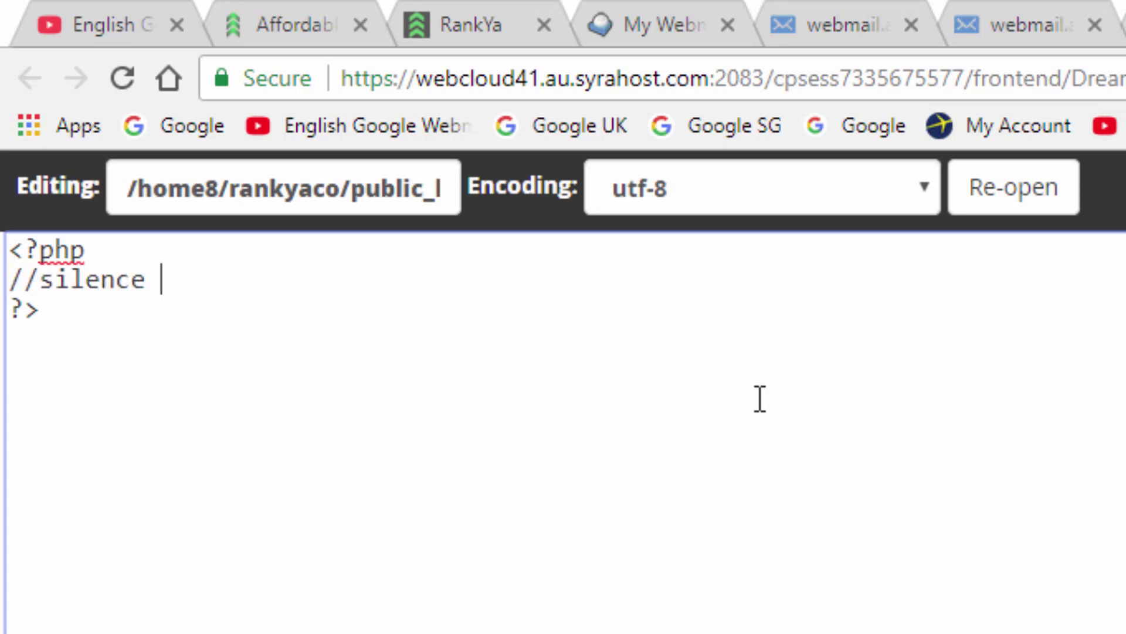
type("is golden")
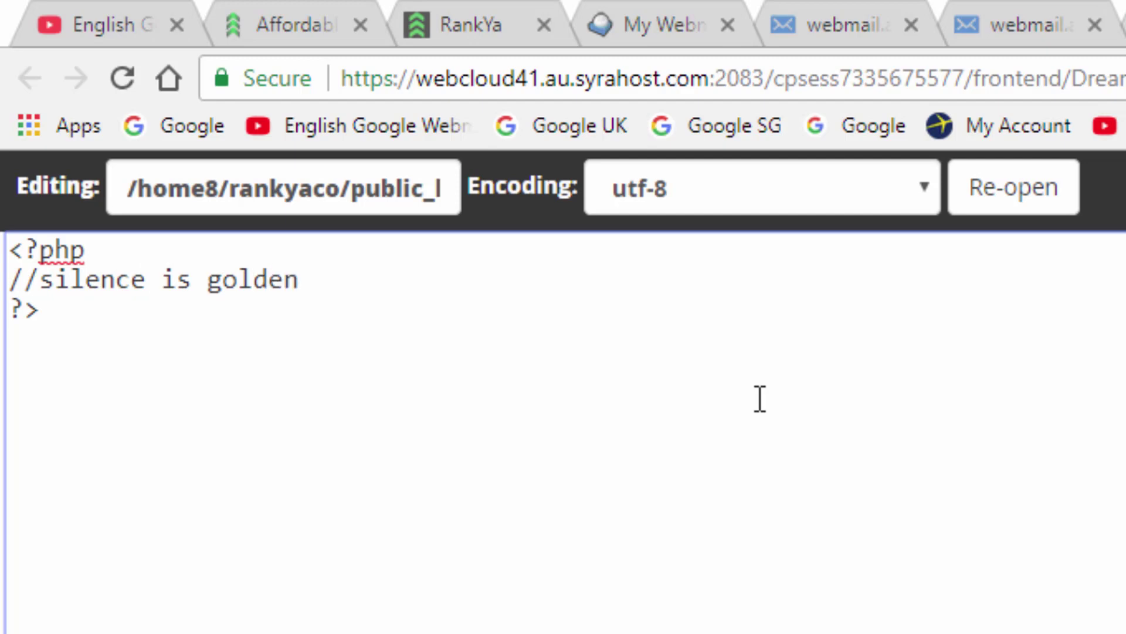
Copy all of index.php's code and bring up Dreamweaver's RAW_style.css
key("ctrl+a")
left_click(536, 533)
key("ctrl+a")
key("ctrl+c")
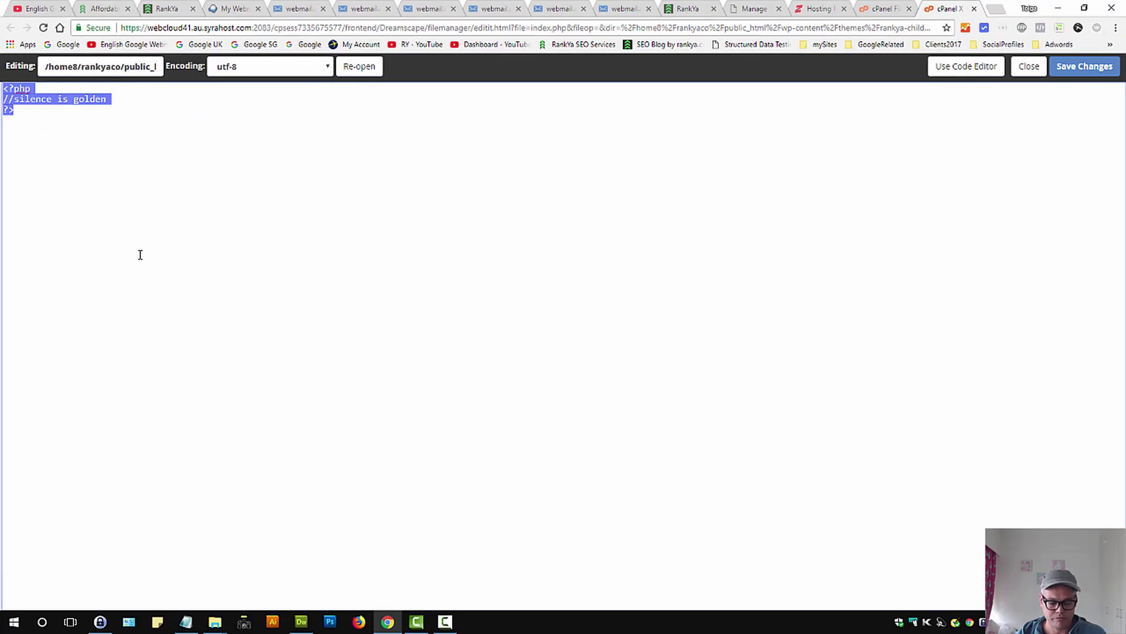
left_click(301, 621)
left_click(247, 256)
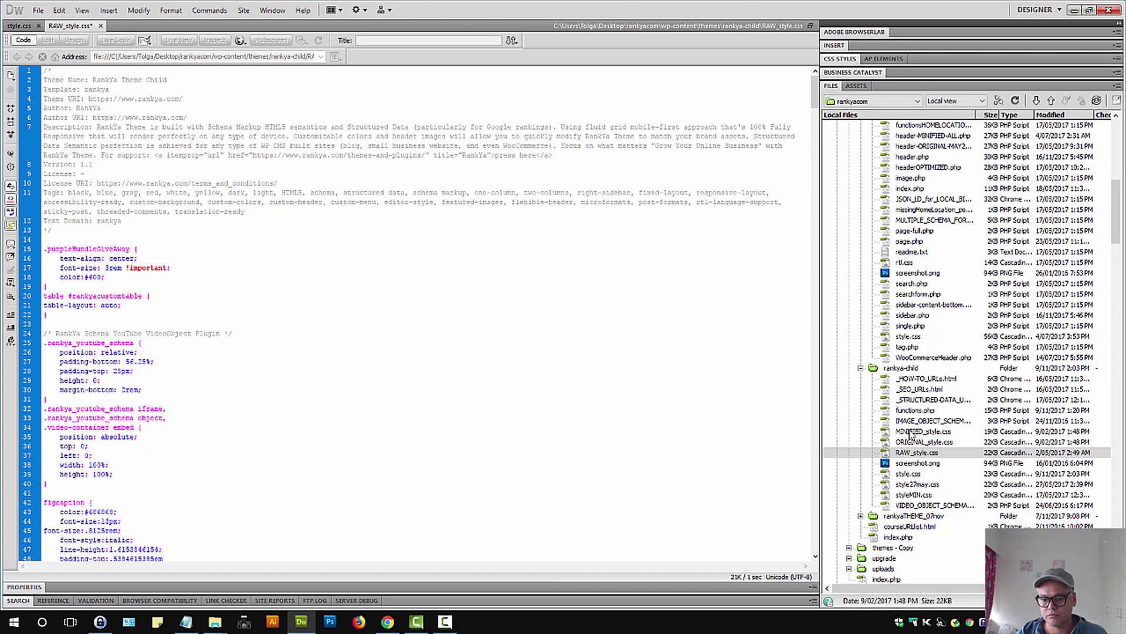
Replace all of single.php's code with the pasted <?php //silence is golden ?> block
double_click(910, 326)
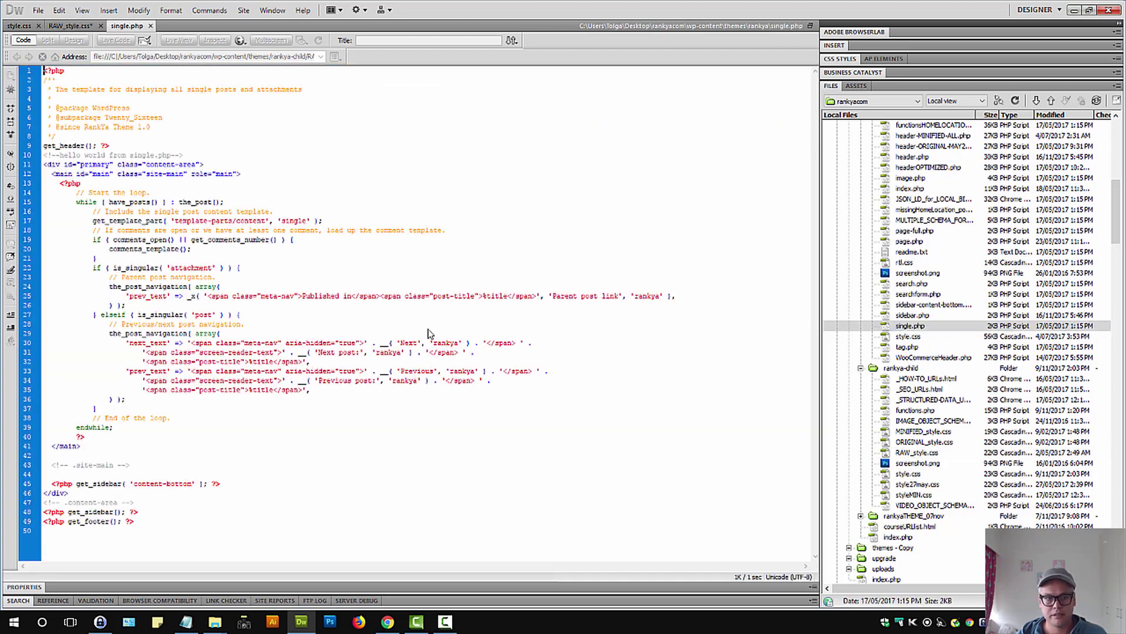
key("ctrl+a")
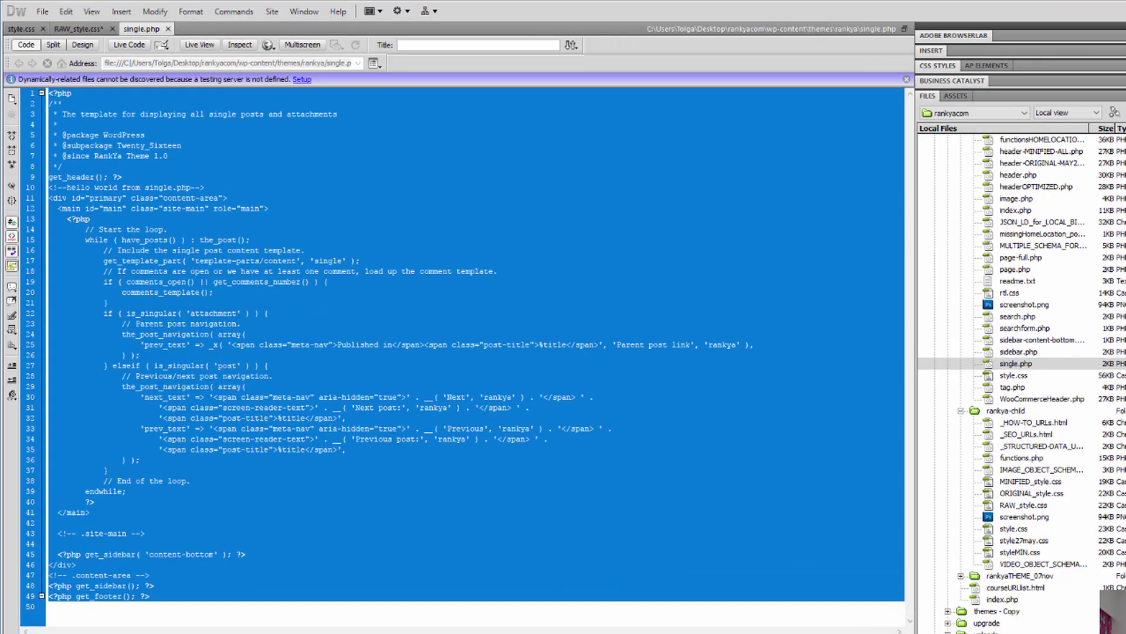
key("ctrl+v")
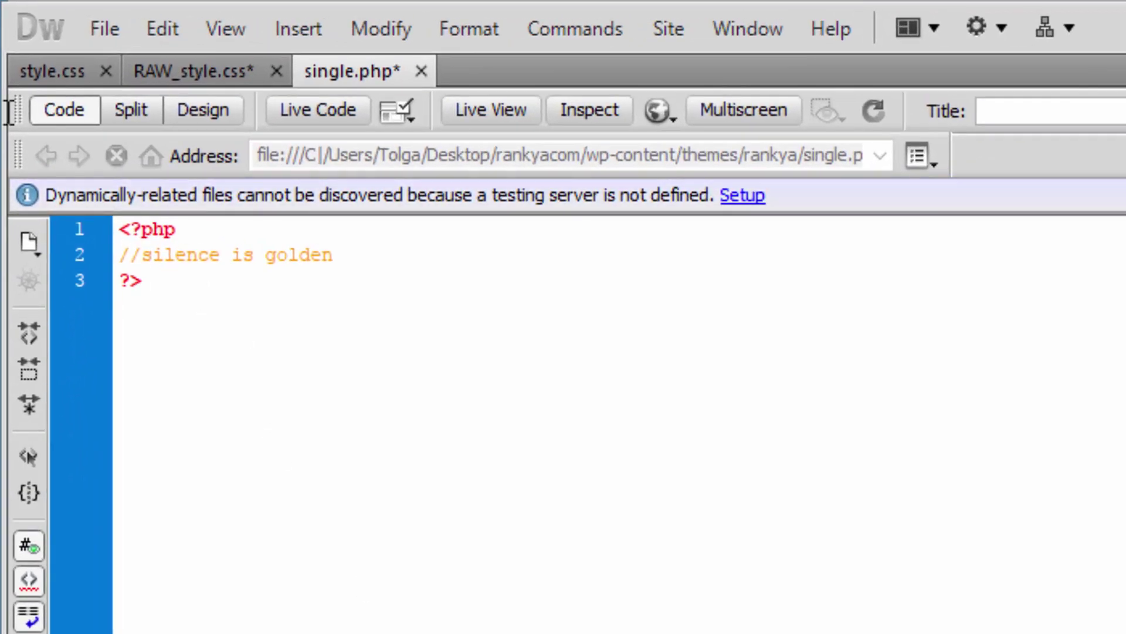
key("ctrl+a")
left_click(237, 455)
triple_click(170, 254)
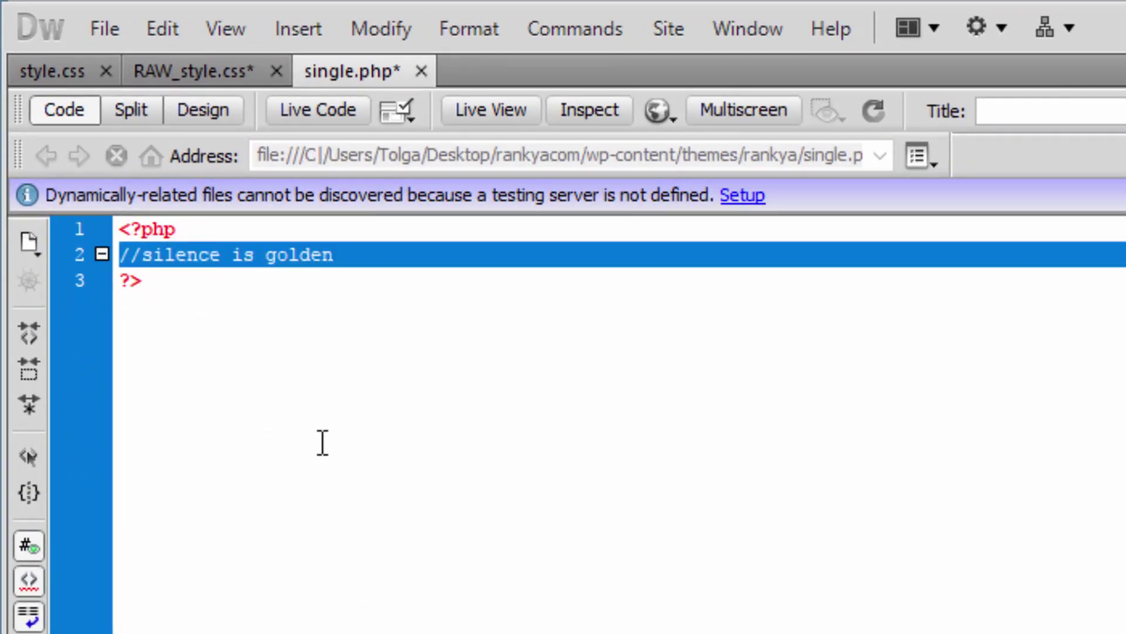
left_click(452, 476)
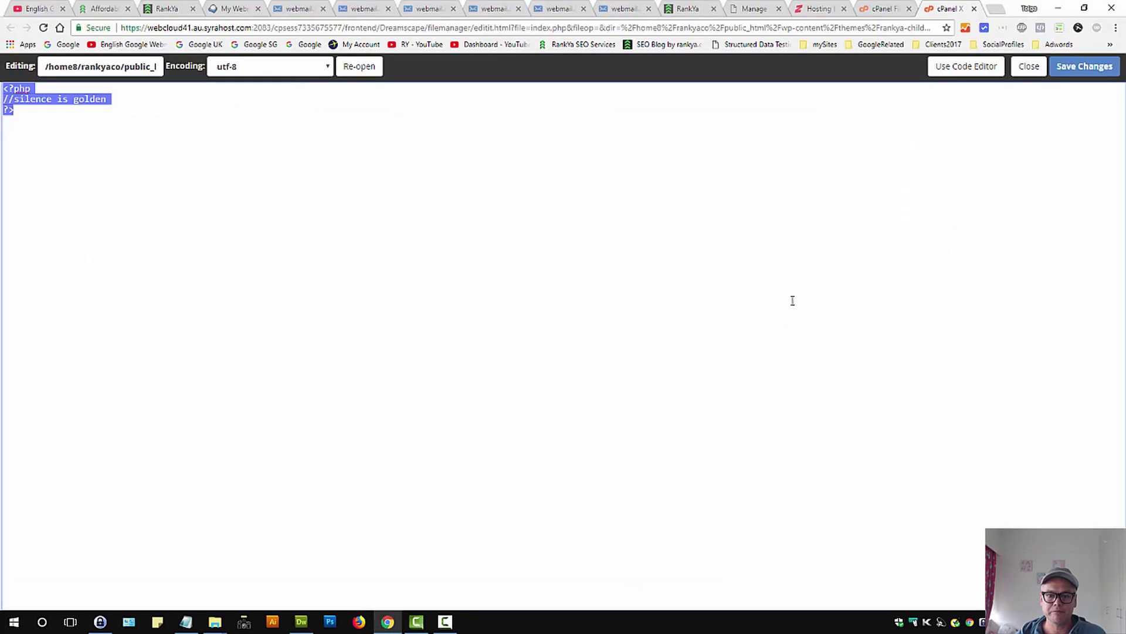
left_click(793, 300)
Save index.php and refresh the File Manager file listing
left_click(1085, 66)
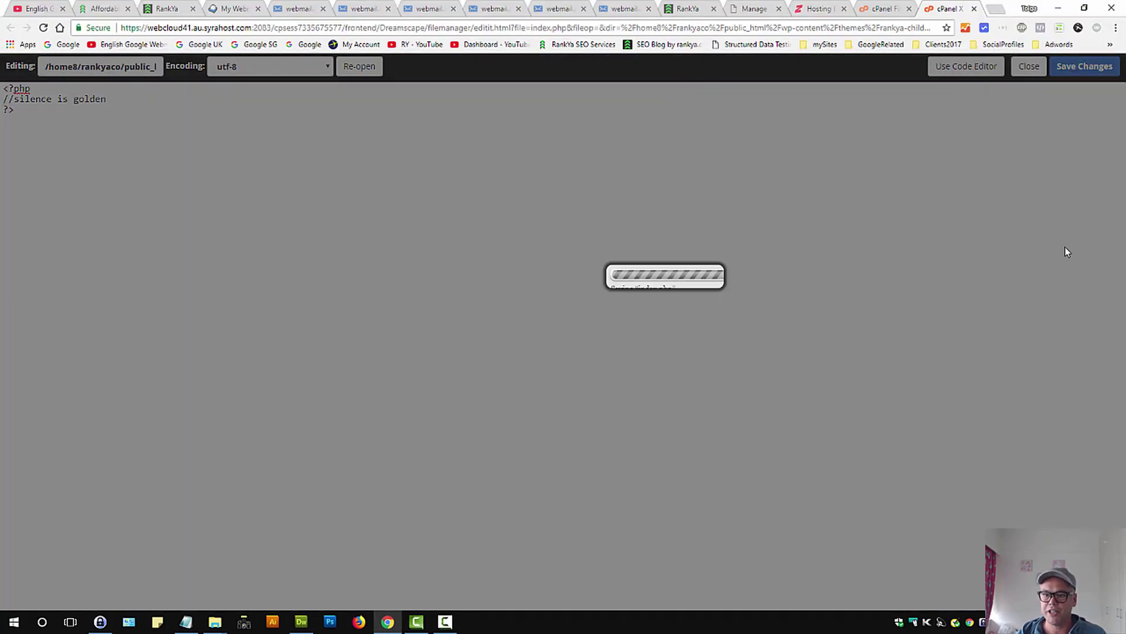
left_click(880, 8)
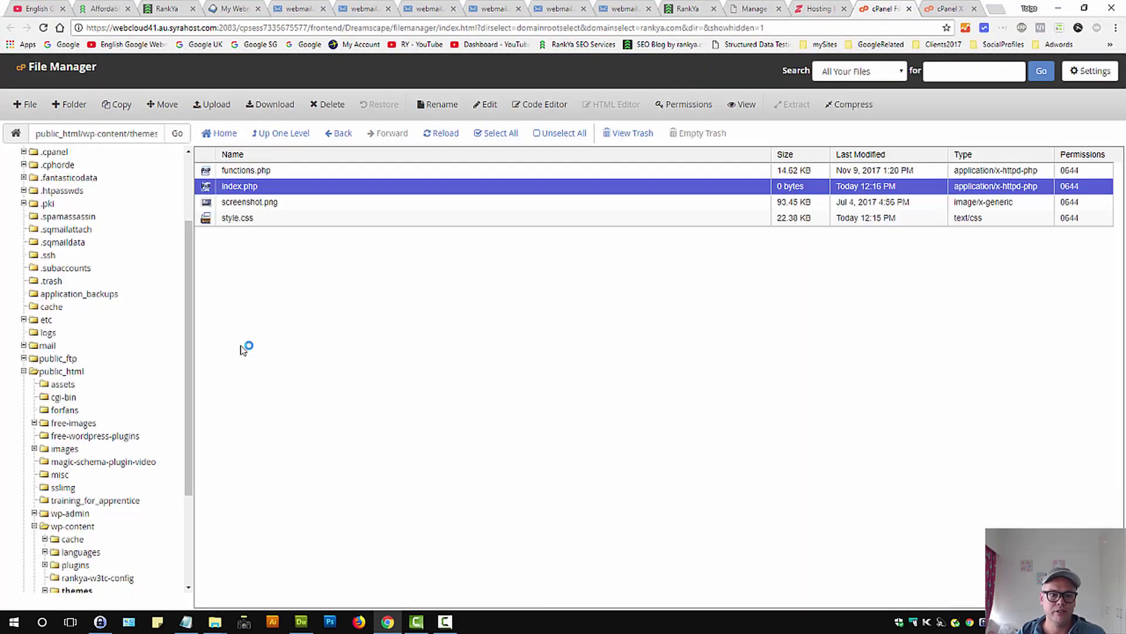
left_click(43, 27)
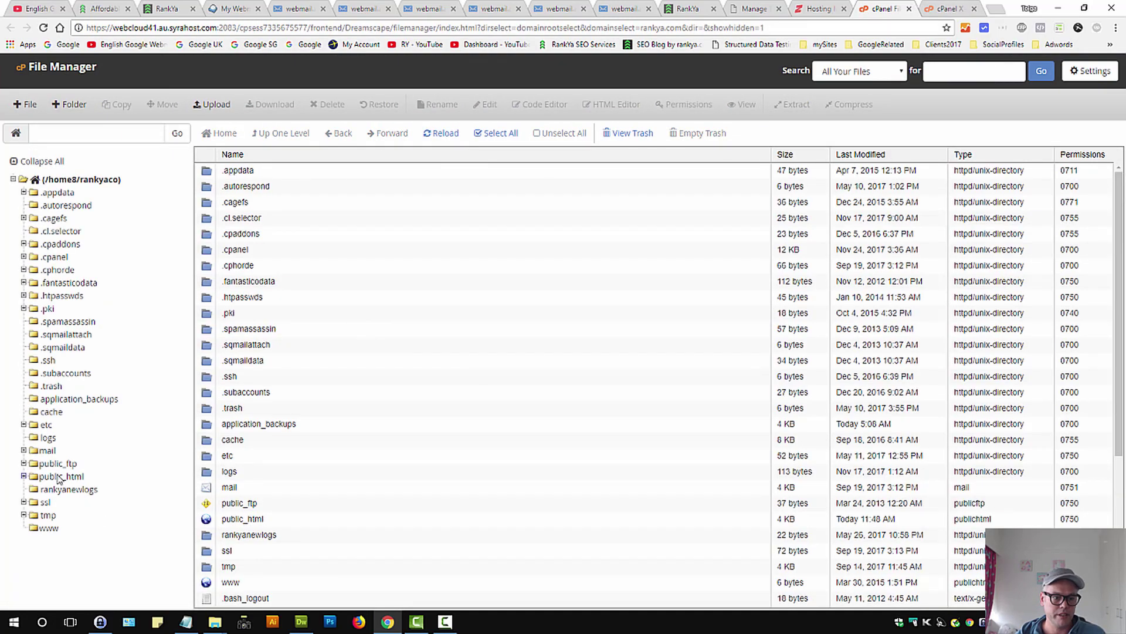
Browse to public_html/wp-content/themes/rankya-child and confirm index.php is now 28 bytes
left_click(25, 475)
double_click(212, 344)
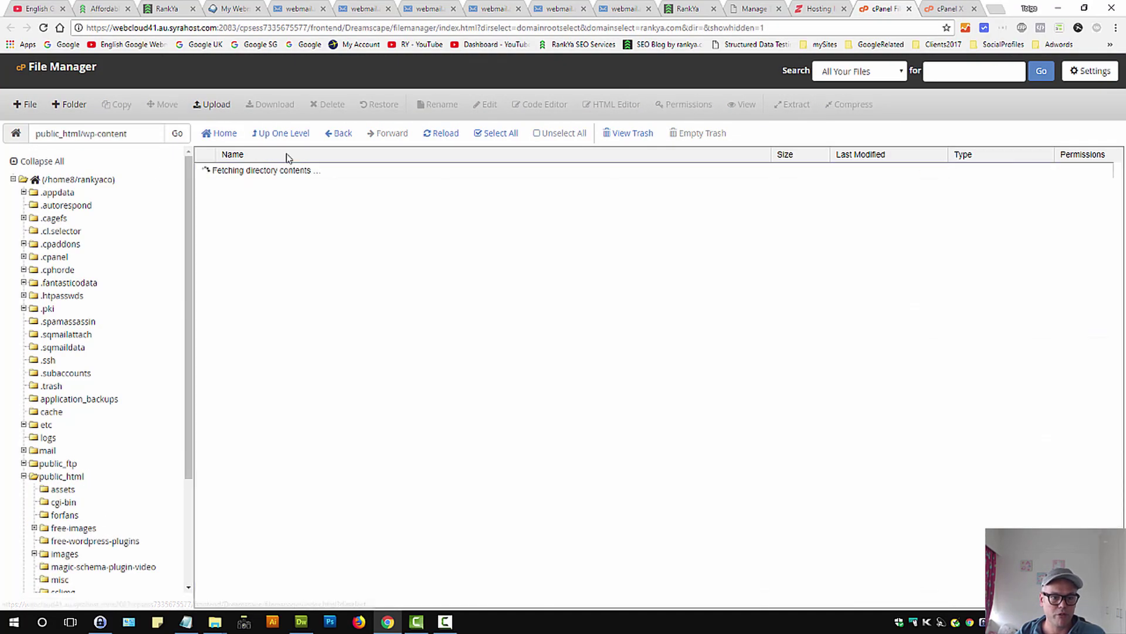
double_click(209, 234)
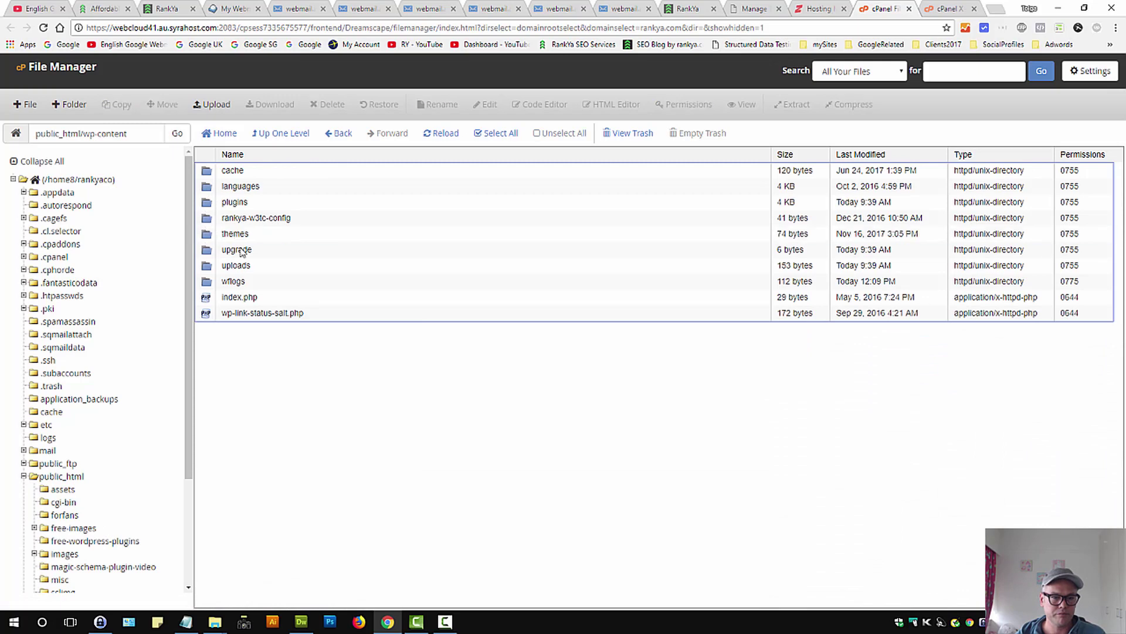
double_click(209, 189)
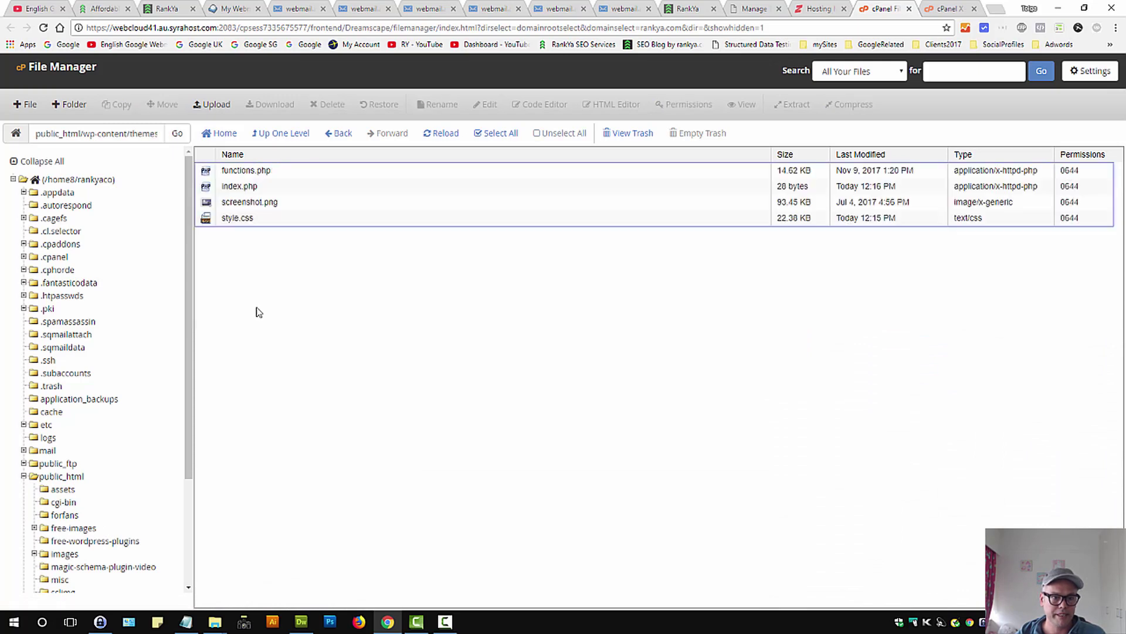
left_click(209, 186)
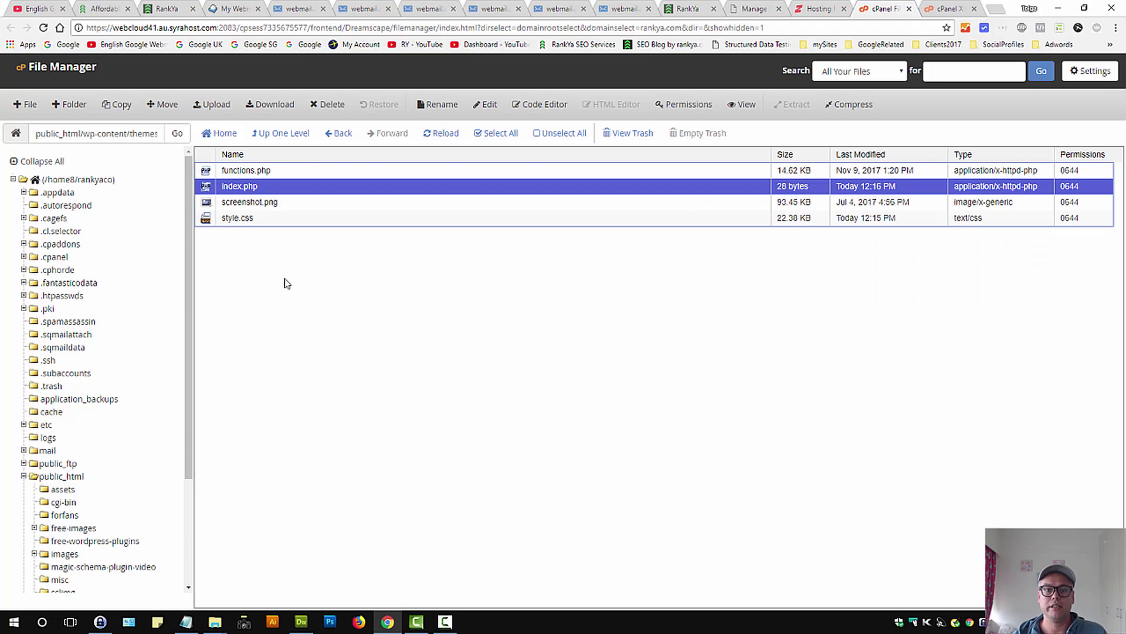
left_click(757, 8)
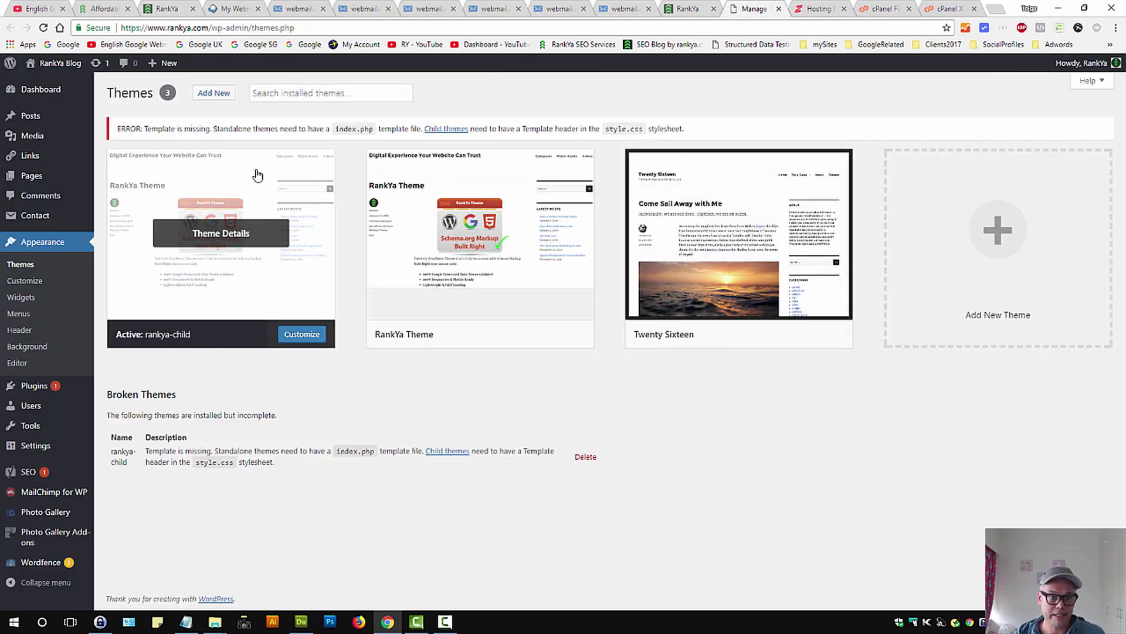
Reload the Themes page to clear the broken-theme error, then view the RankYa blog homepage
left_click(43, 27)
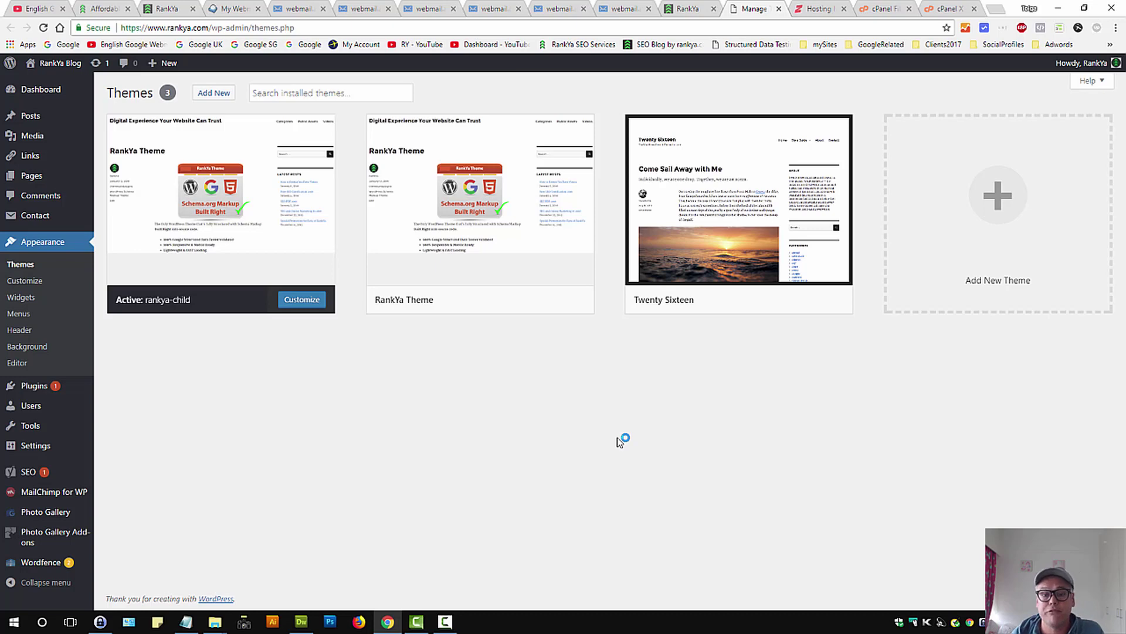
left_click(671, 7)
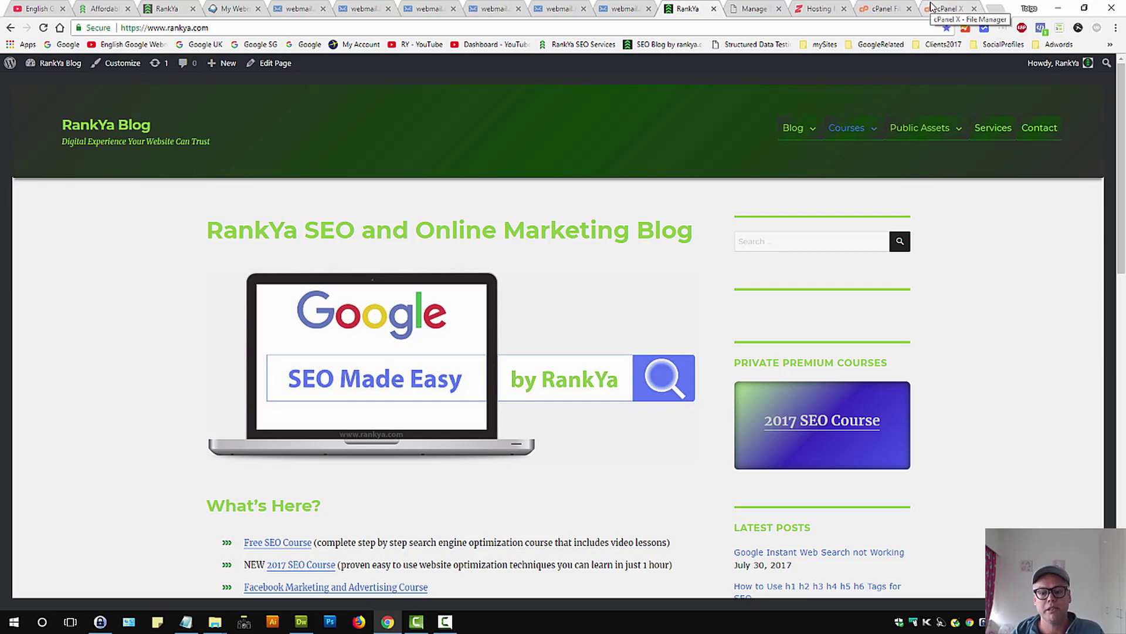
Go back to the WordPress Themes page to see rankya-child active without errors
left_click(754, 9)
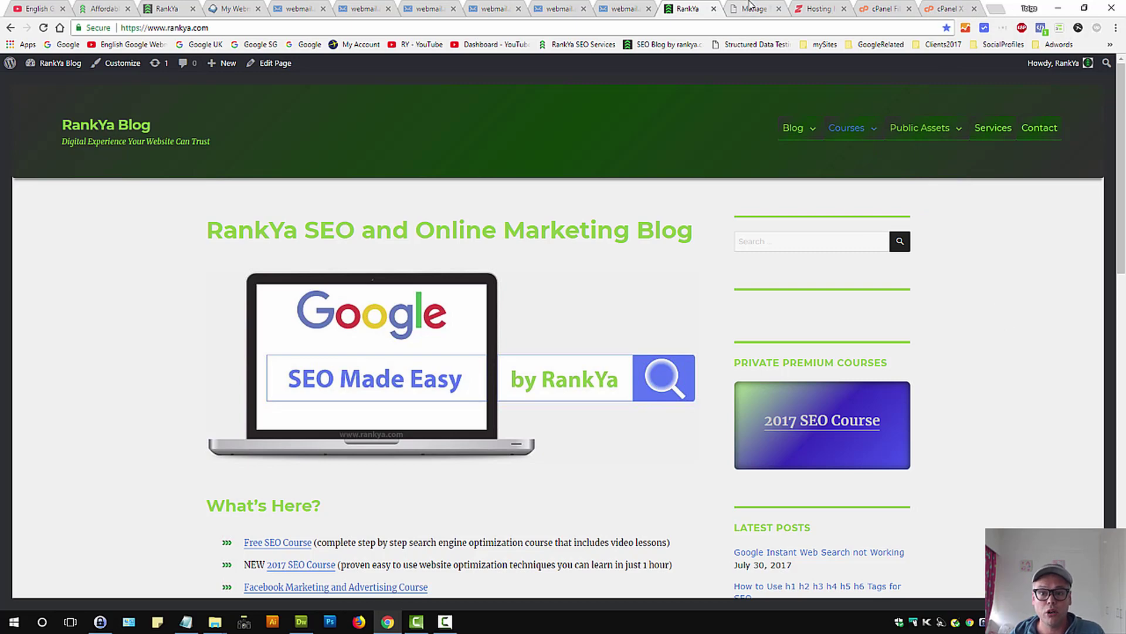